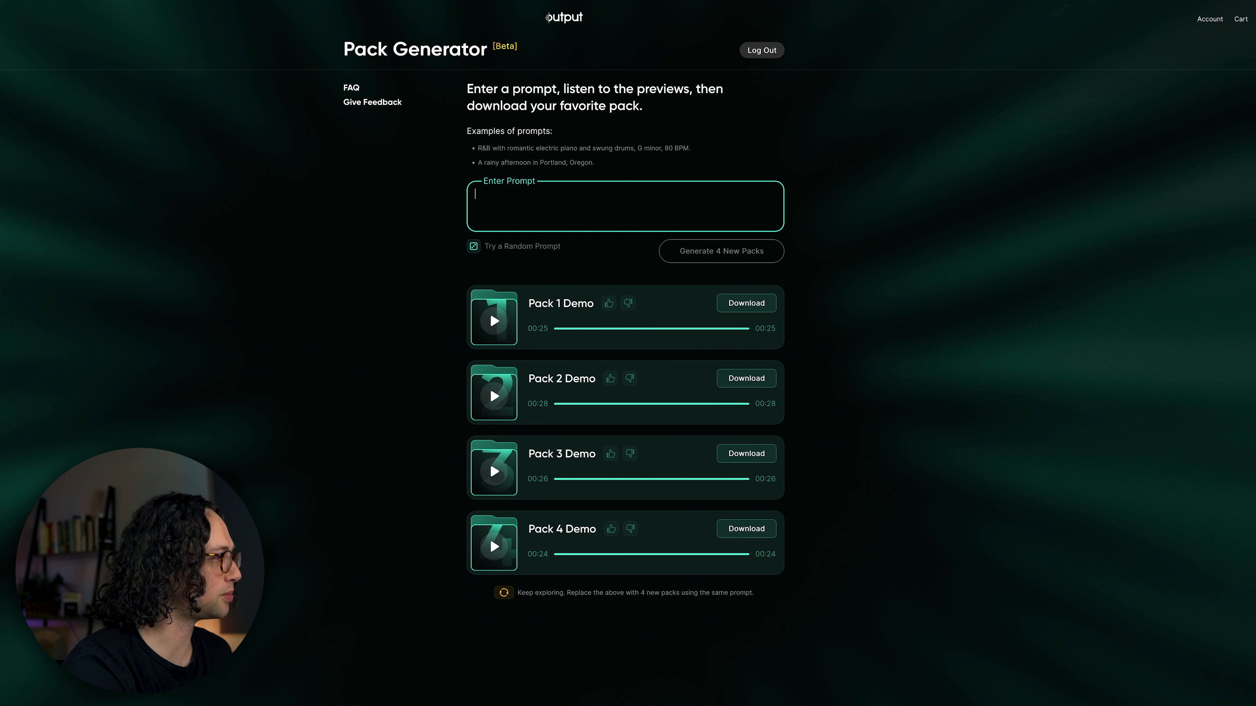
# - Enter the pack prompt "Nostalgic 80's synth with funky bass" and play the Pack 1 demo
pyautogui.write('No')
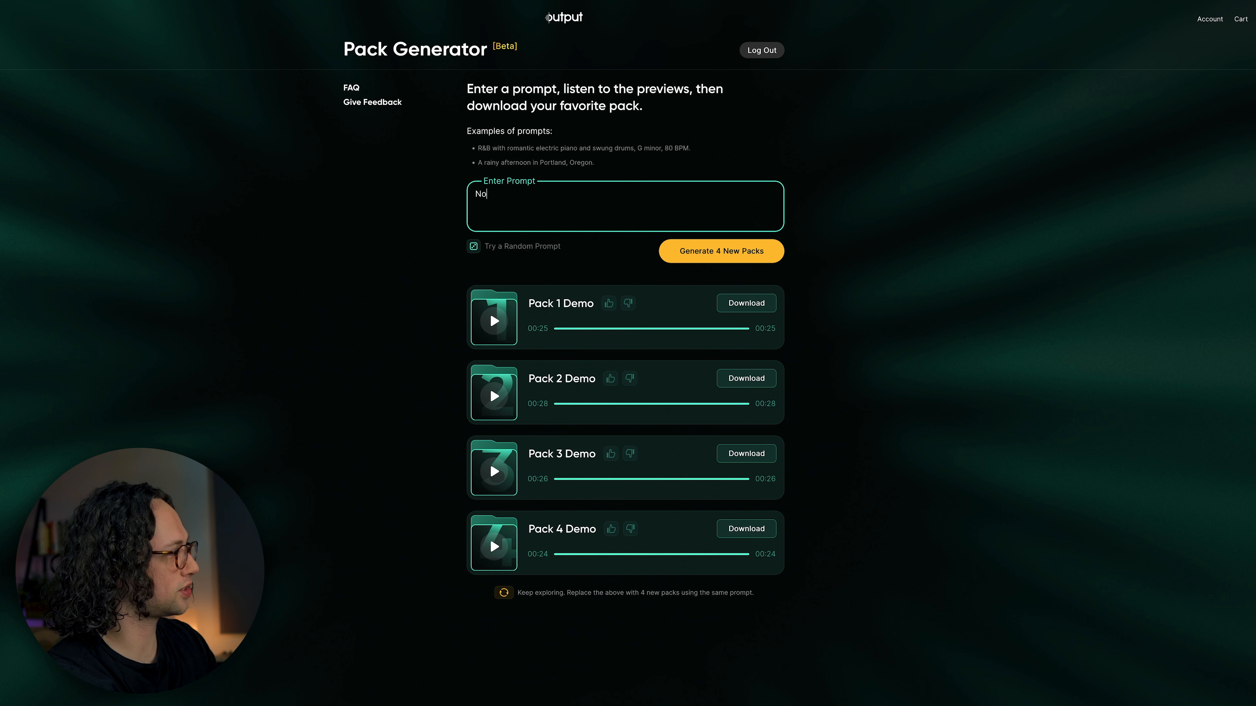
pyautogui.write("stalgic 80's synth wi")
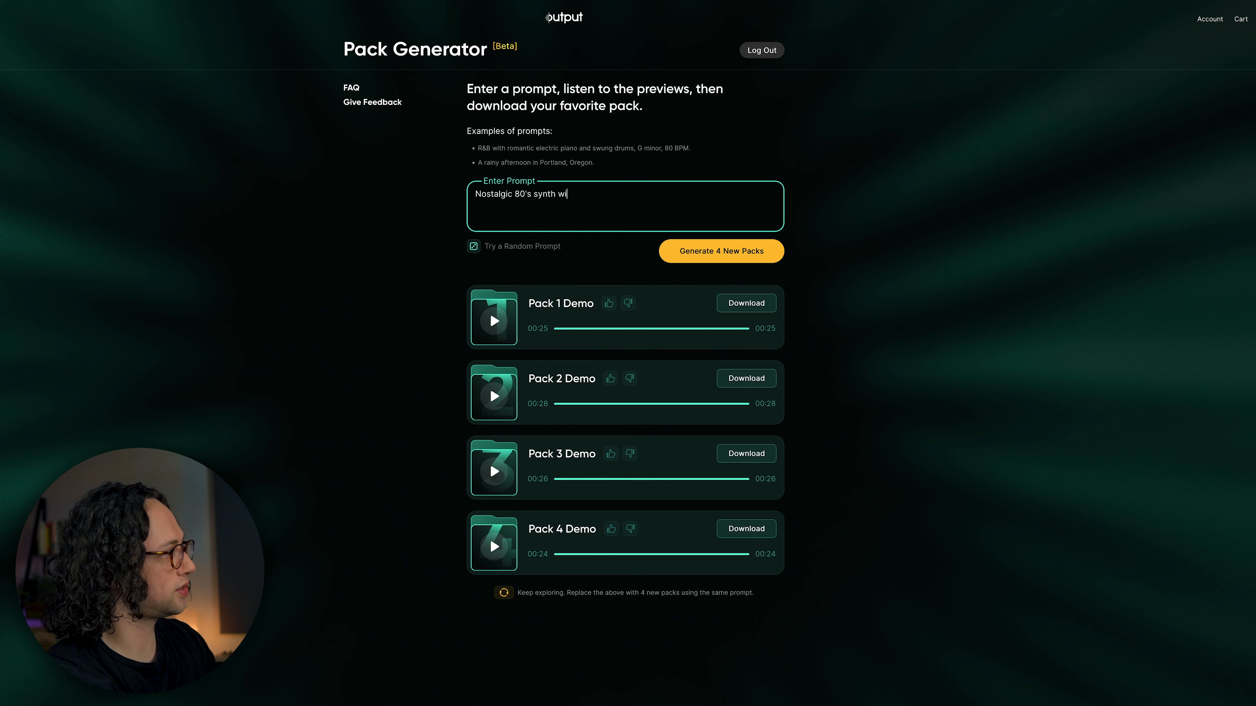
pyautogui.write('th funky bass')
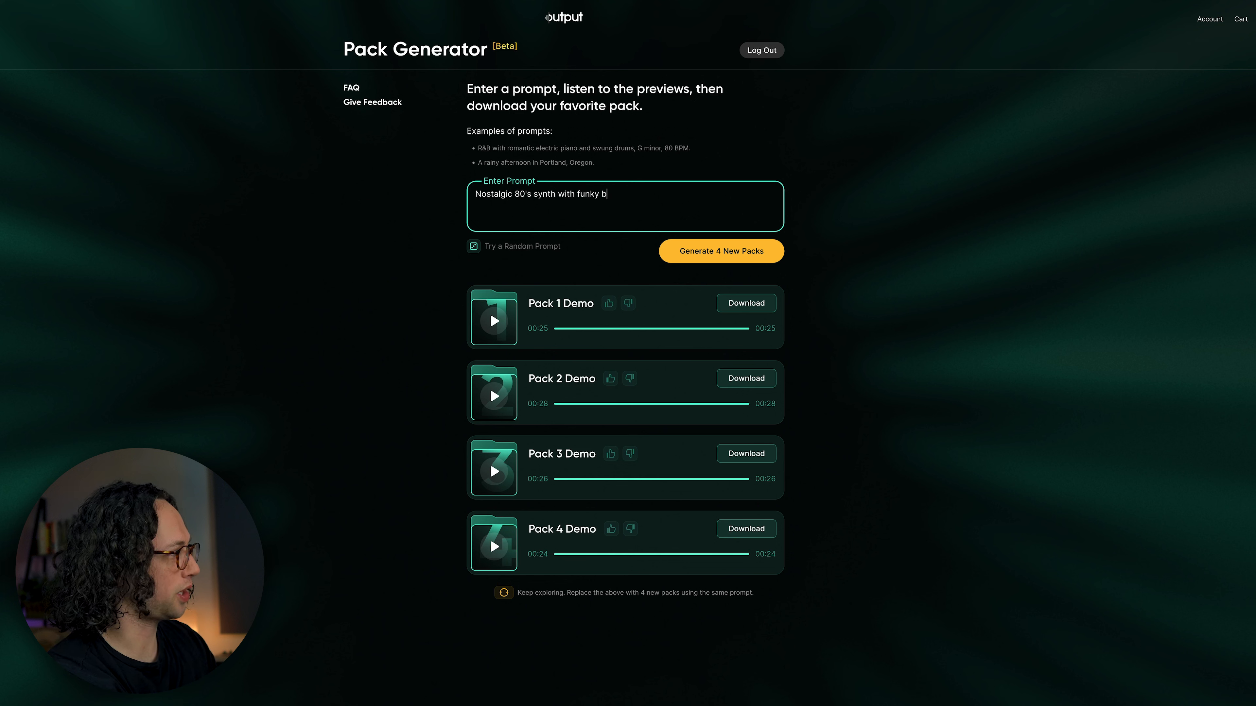
pyautogui.click(493, 324)
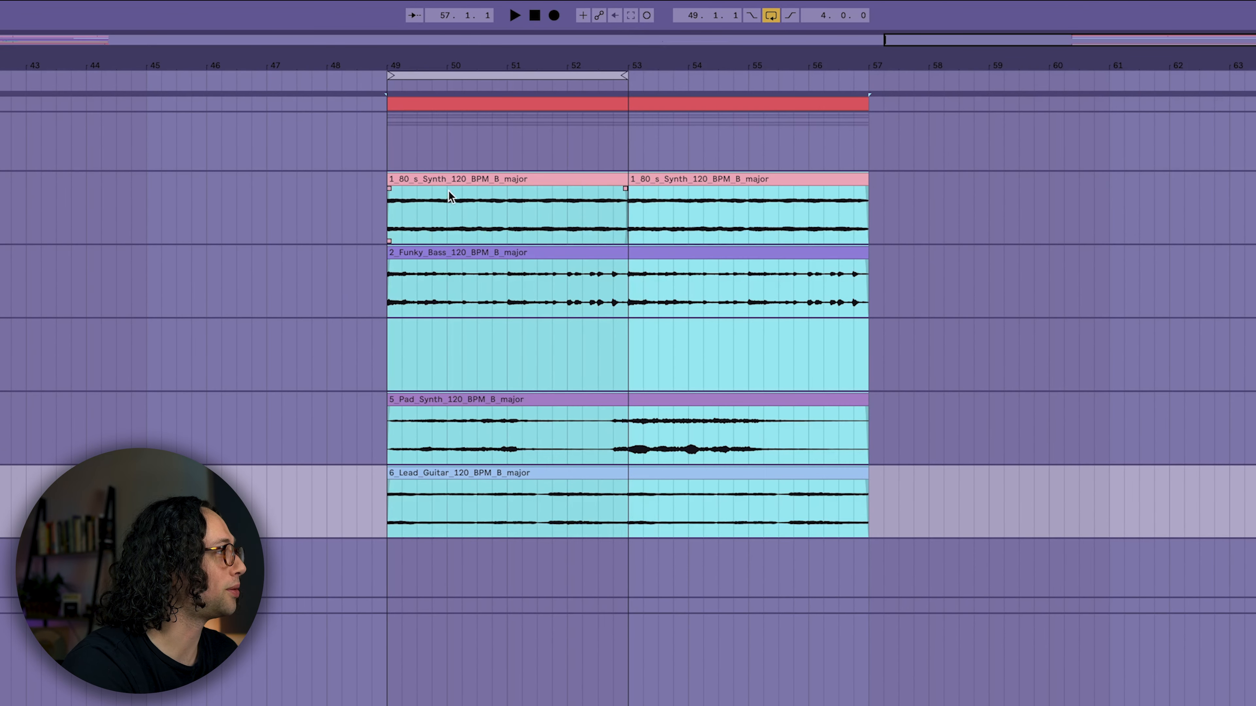
# - Switch to Ableton Live, listen to the loop from the first 80's synth clip at bar 49, and select the Funky Bass clip
pyautogui.click(456, 168)
pyautogui.click(456, 178)
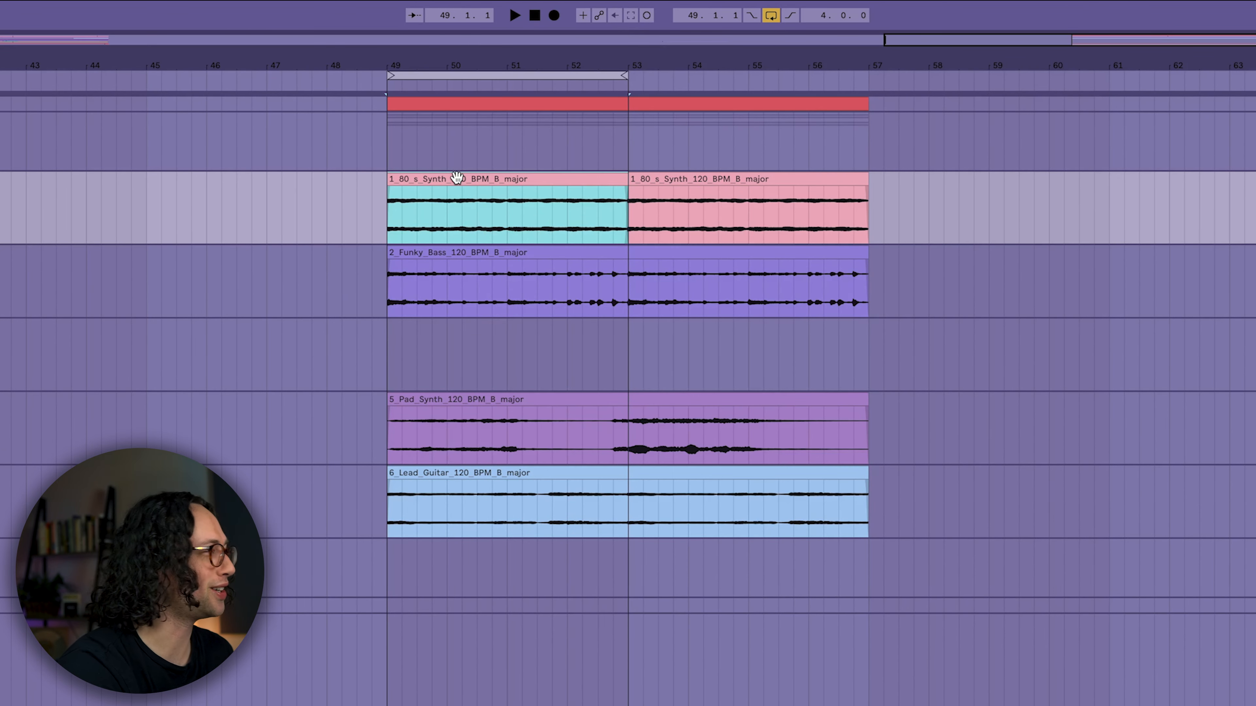
pyautogui.press('space')
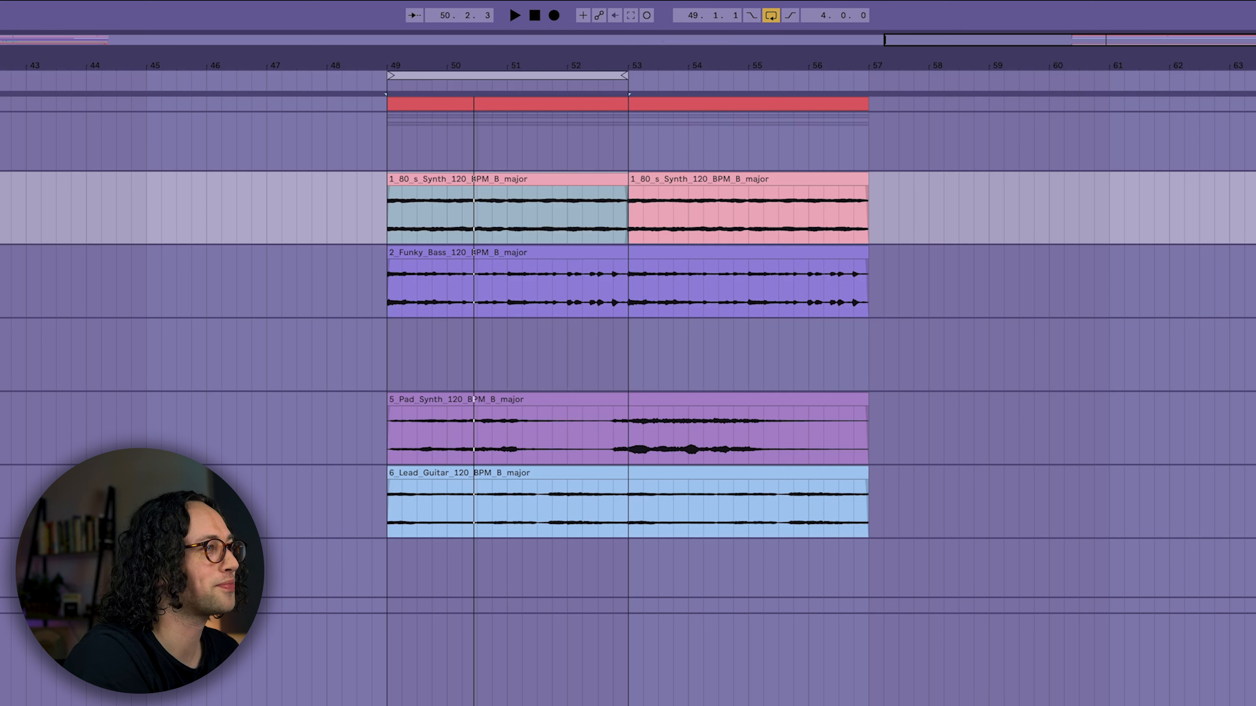
pyautogui.press('space')
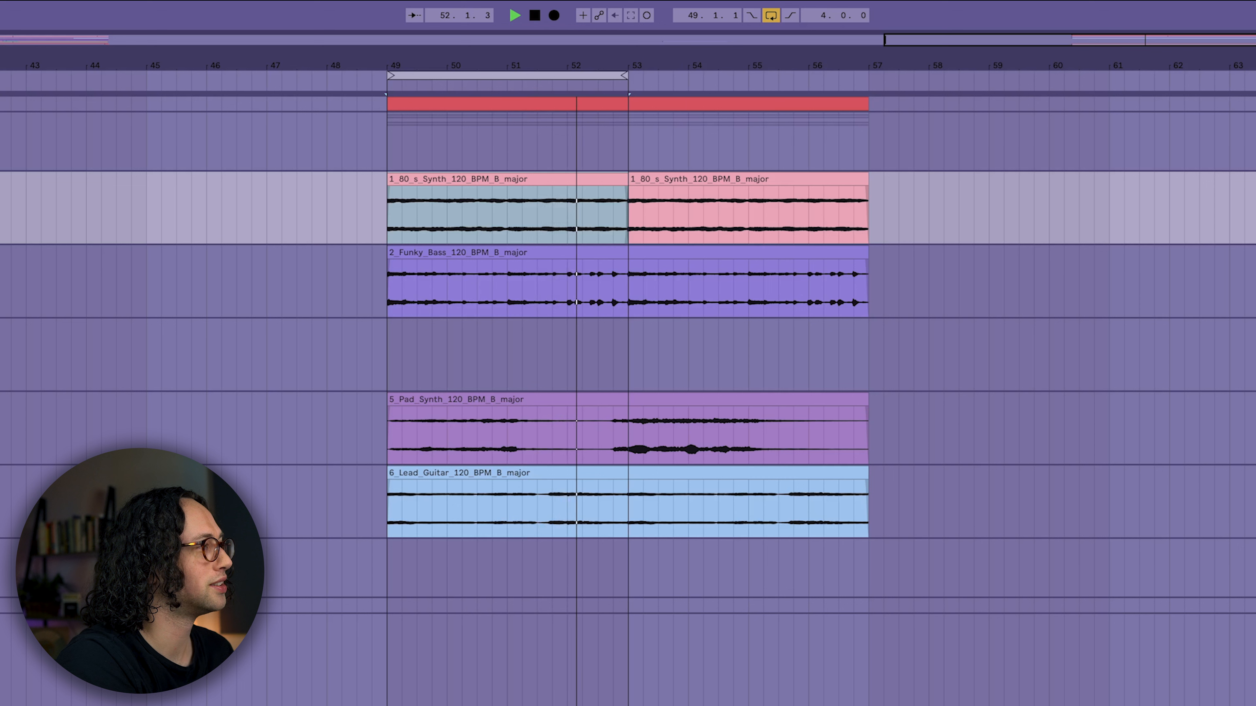
pyautogui.press('space')
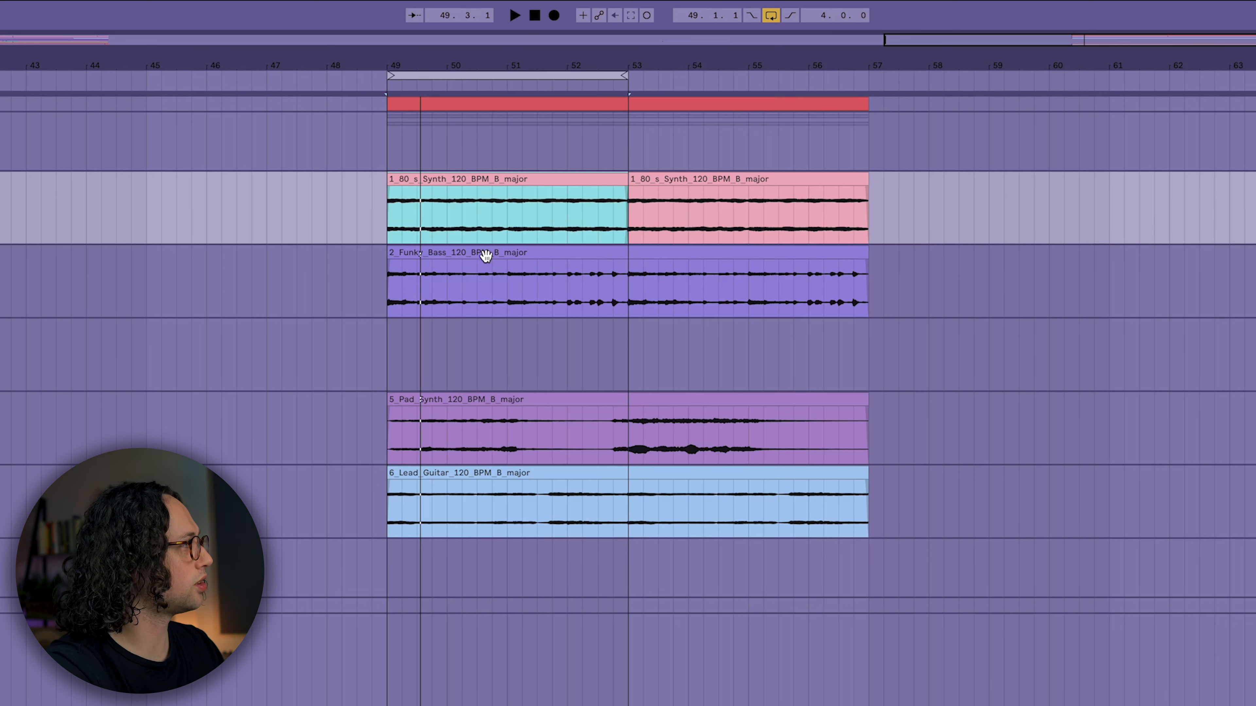
pyautogui.click(484, 256)
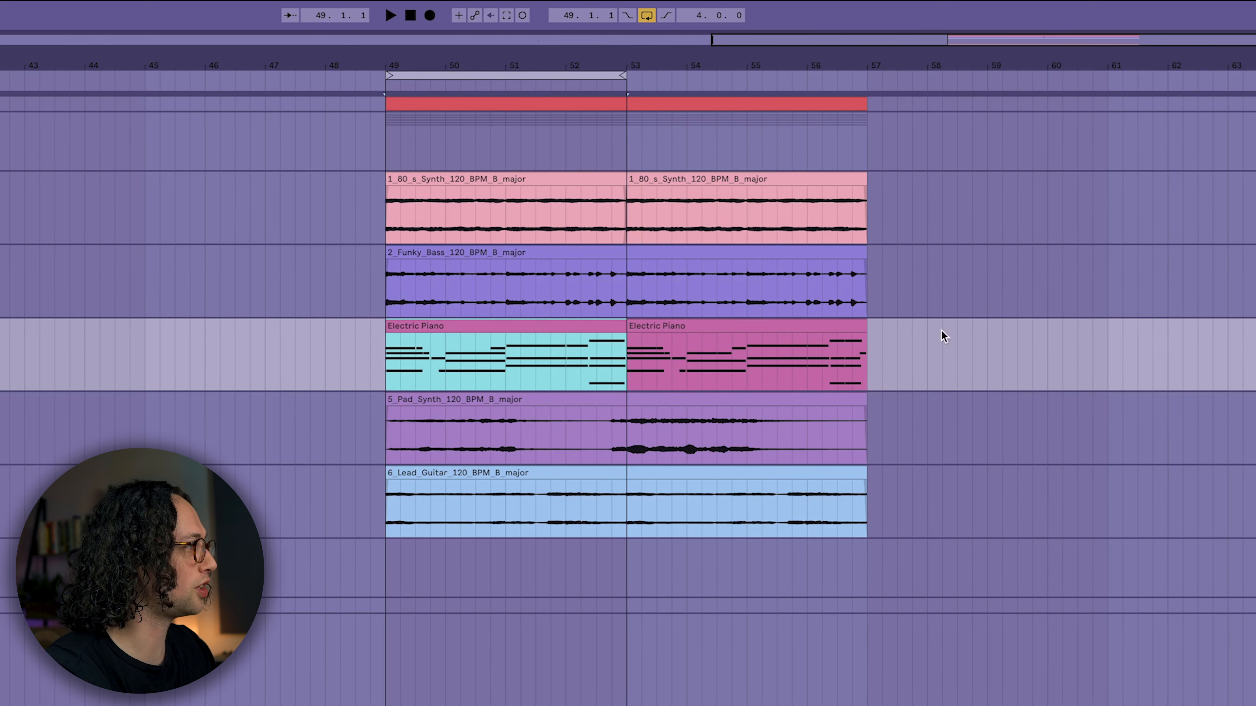
# - Play the Electric Piano part and briefly inspect its clip in the note editor
pyautogui.press('space')
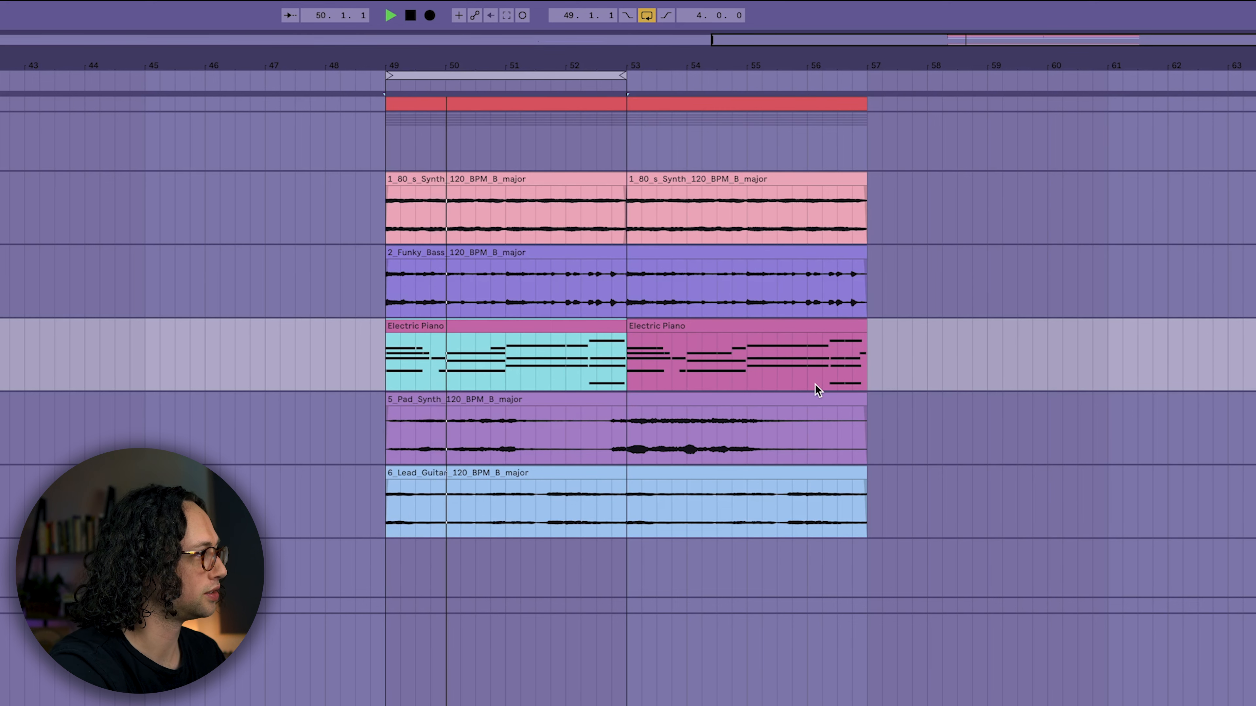
pyautogui.hotkey('shift', 'Tab')
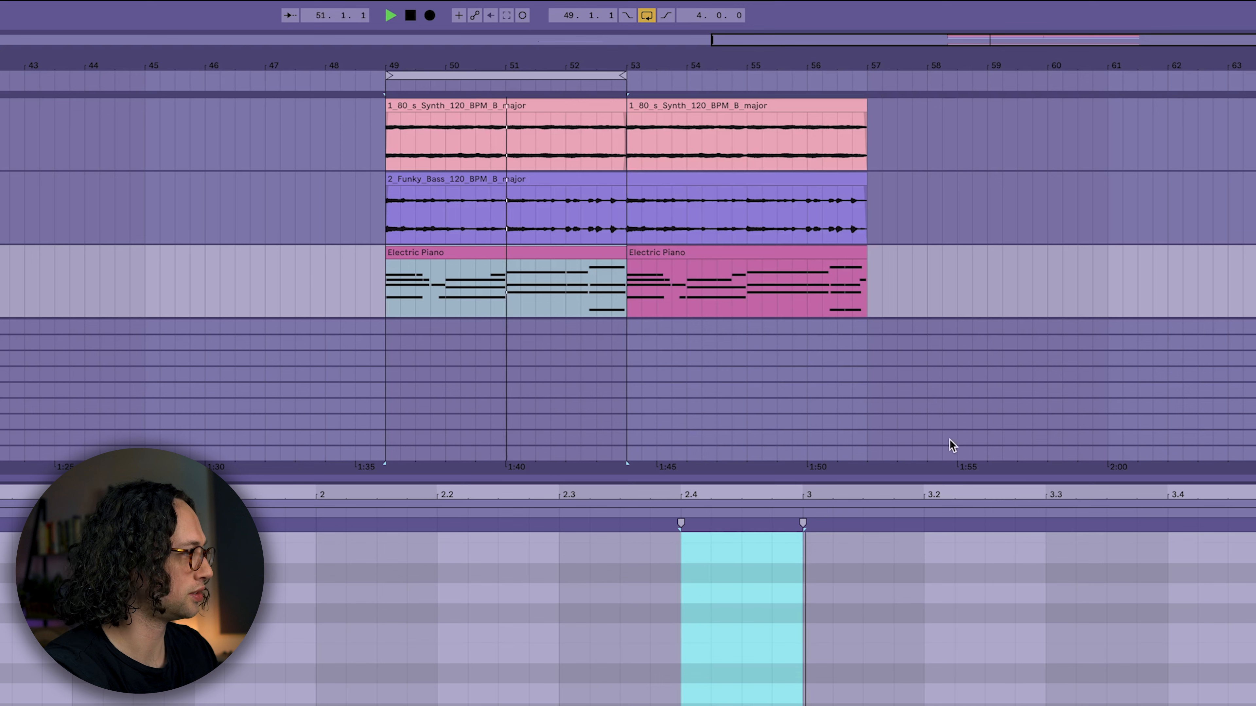
pyautogui.click(1043, 584)
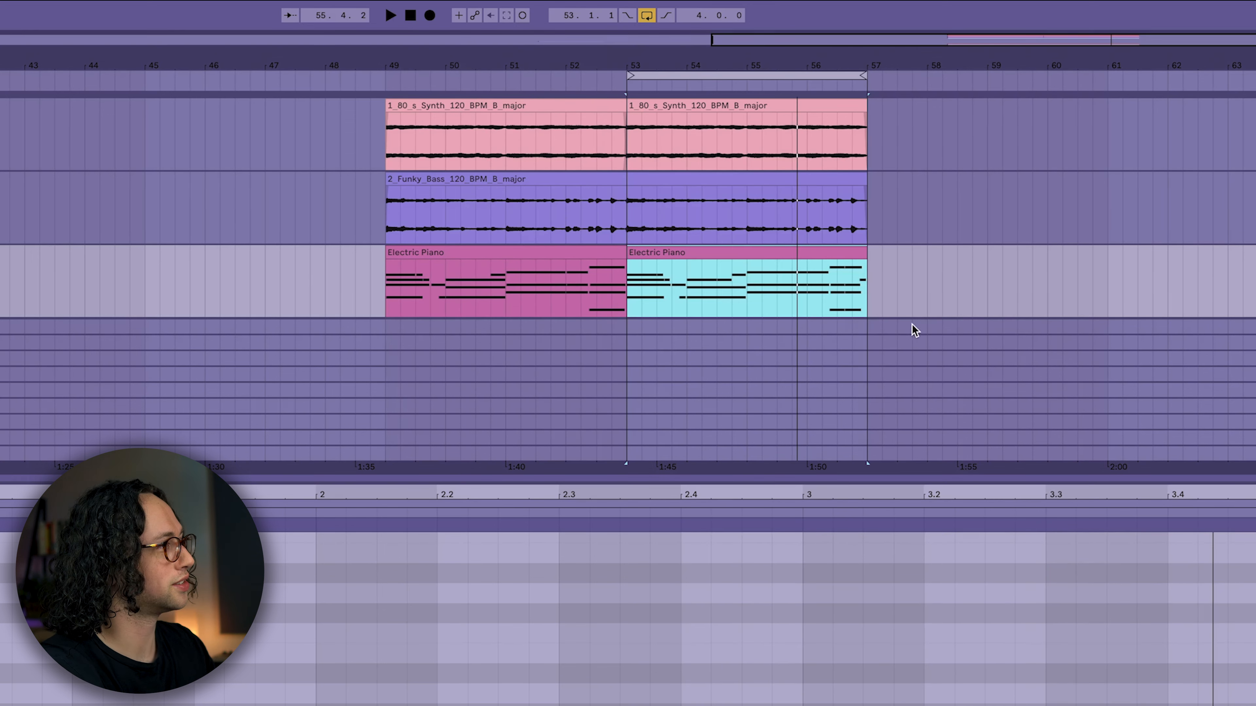
pyautogui.hotkey('shift', 'Tab')
# - Split the second 80's synth clip at the third beat of bar 53 and the third beat of bar 56
pyautogui.click(631, 155)
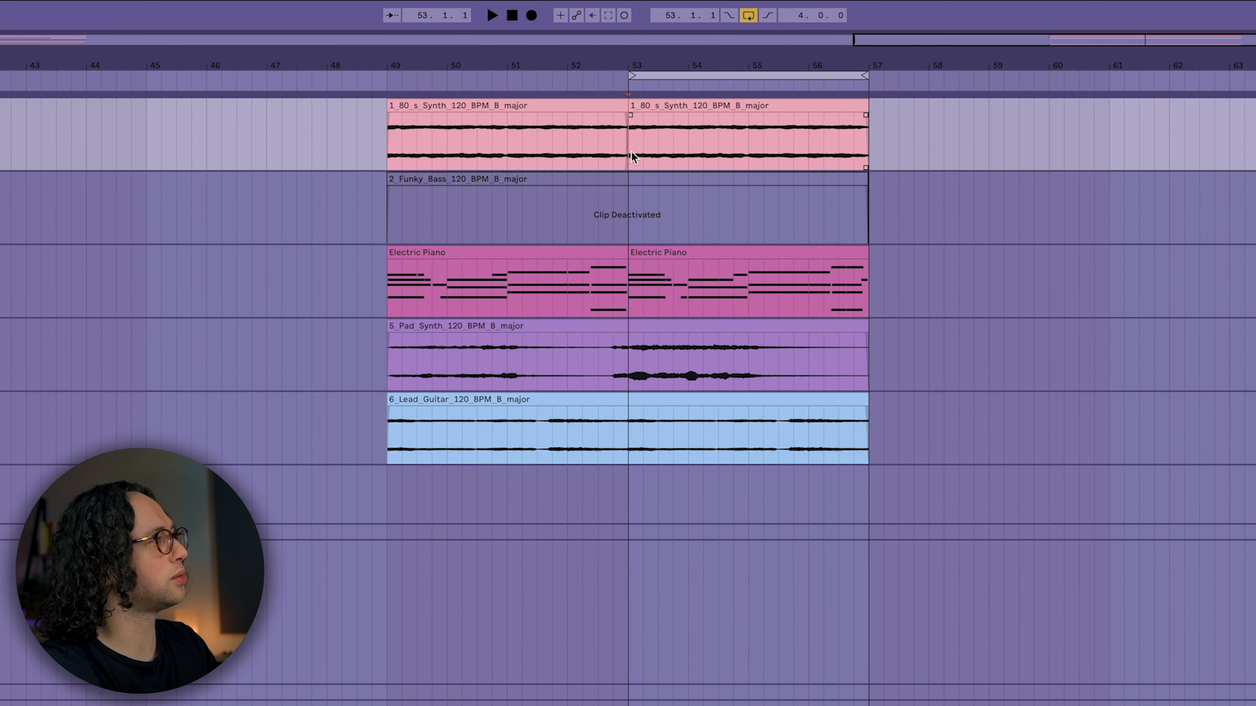
pyautogui.click(662, 102)
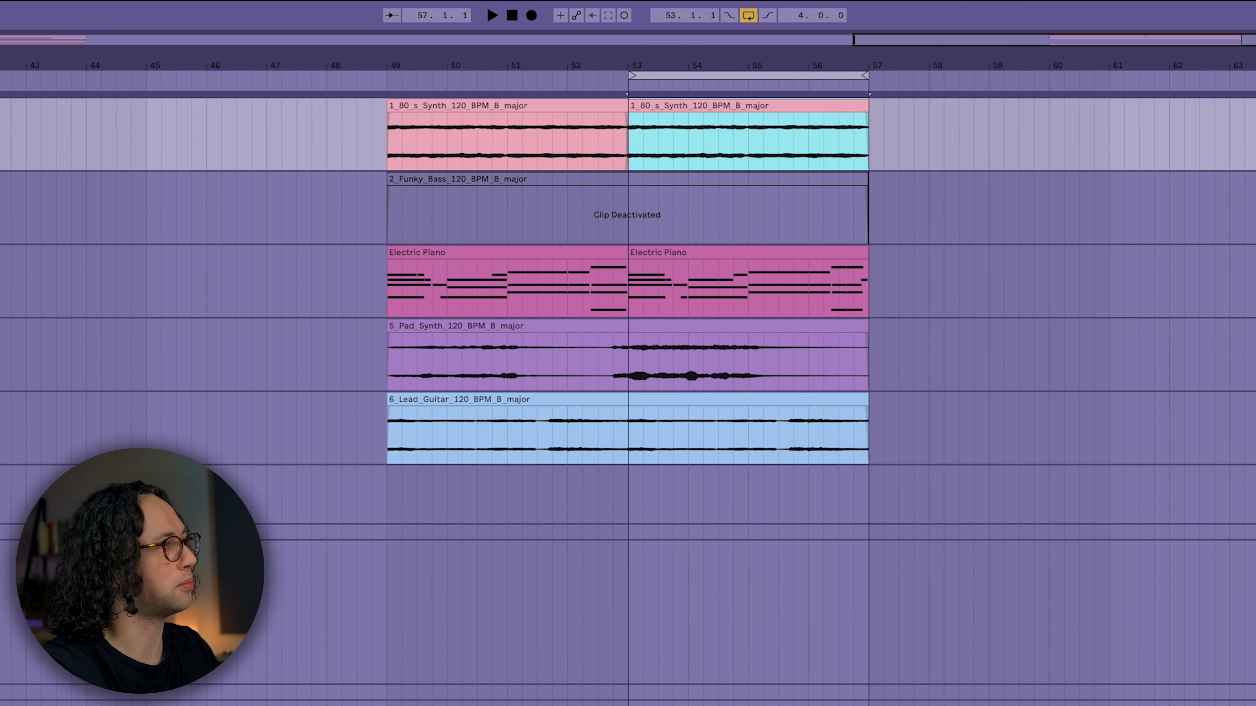
pyautogui.click(520, 115)
pyautogui.click(522, 105)
pyautogui.click(708, 106)
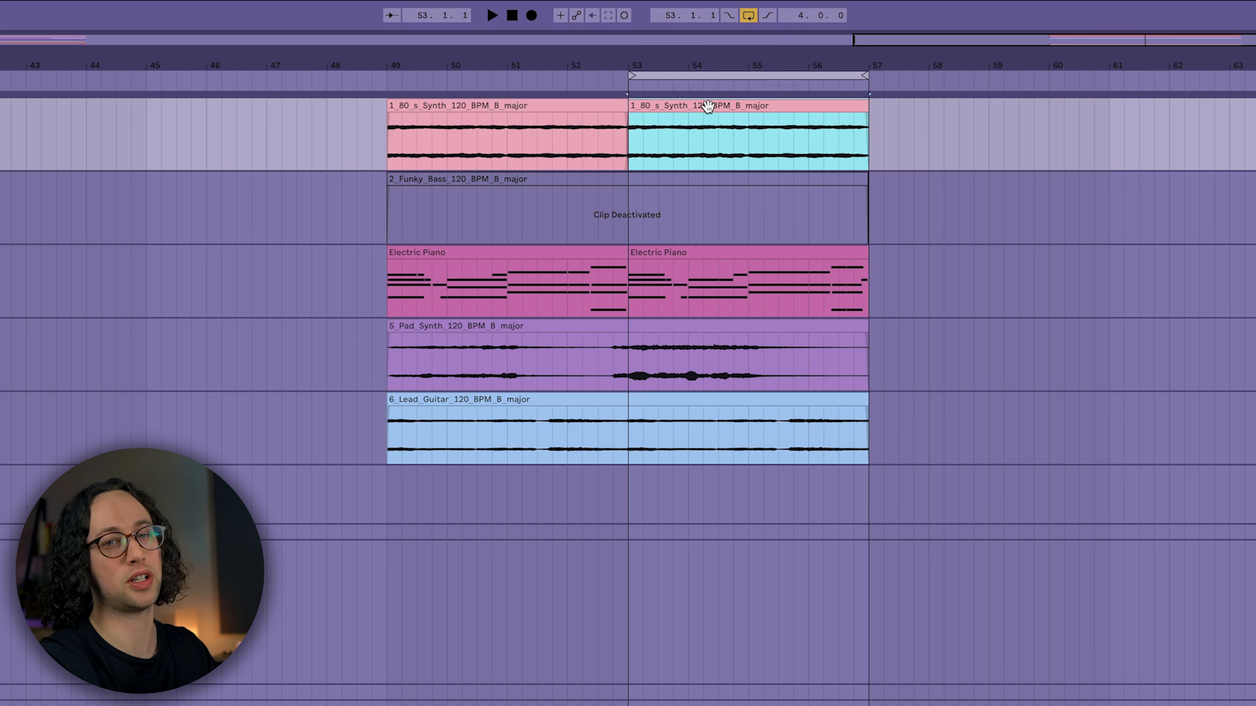
pyautogui.click(838, 139)
pyautogui.moveTo(659, 129); pyautogui.dragTo(856, 135)
pyautogui.press('super+e')
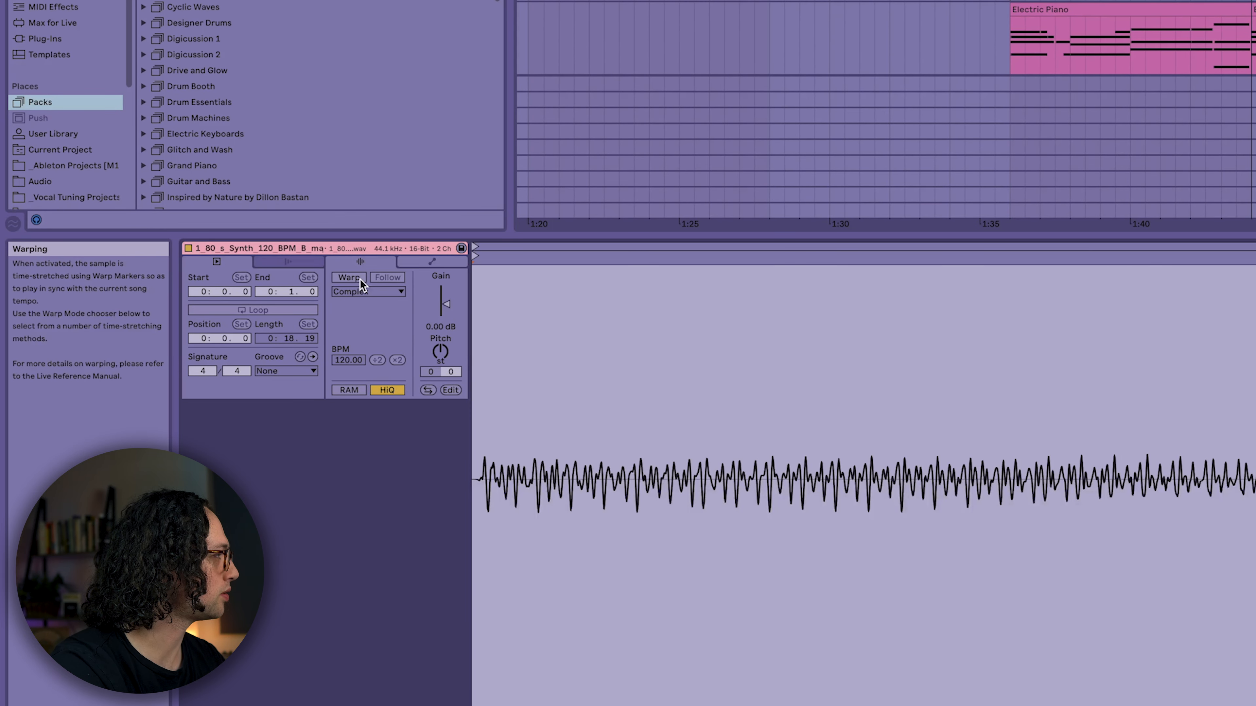
# - Turn on Warp for the 80's synth clip and extend the middle piece back to the start of bar 53
pyautogui.click(360, 280)
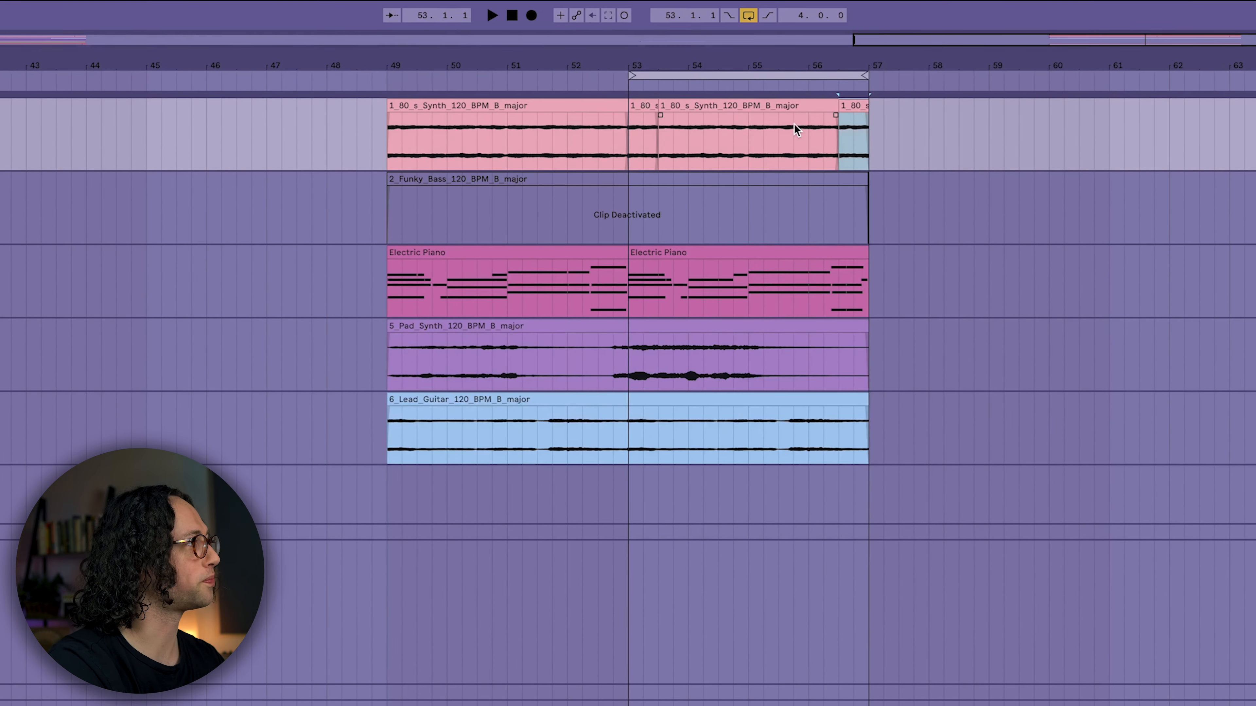
pyautogui.click(662, 110)
pyautogui.moveTo(650, 107); pyautogui.dragTo(629, 107)
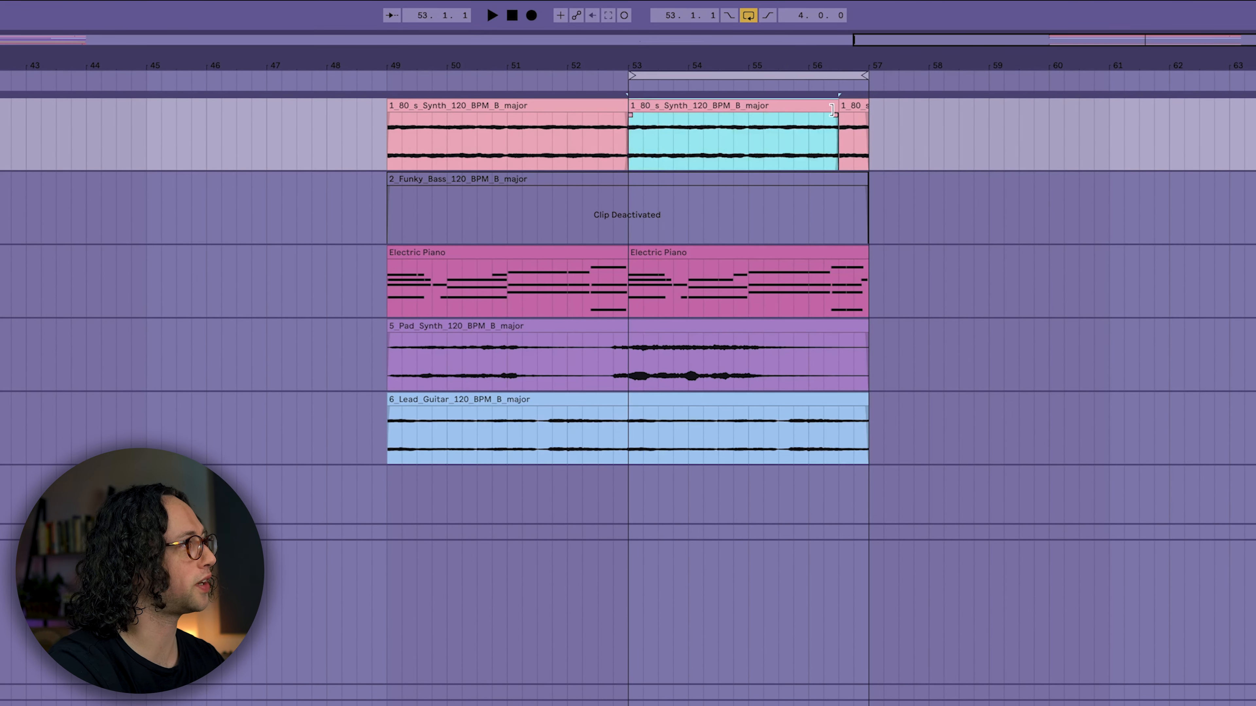
pyautogui.keyDown('shift'); pyautogui.click(846, 115); pyautogui.keyUp('shift')
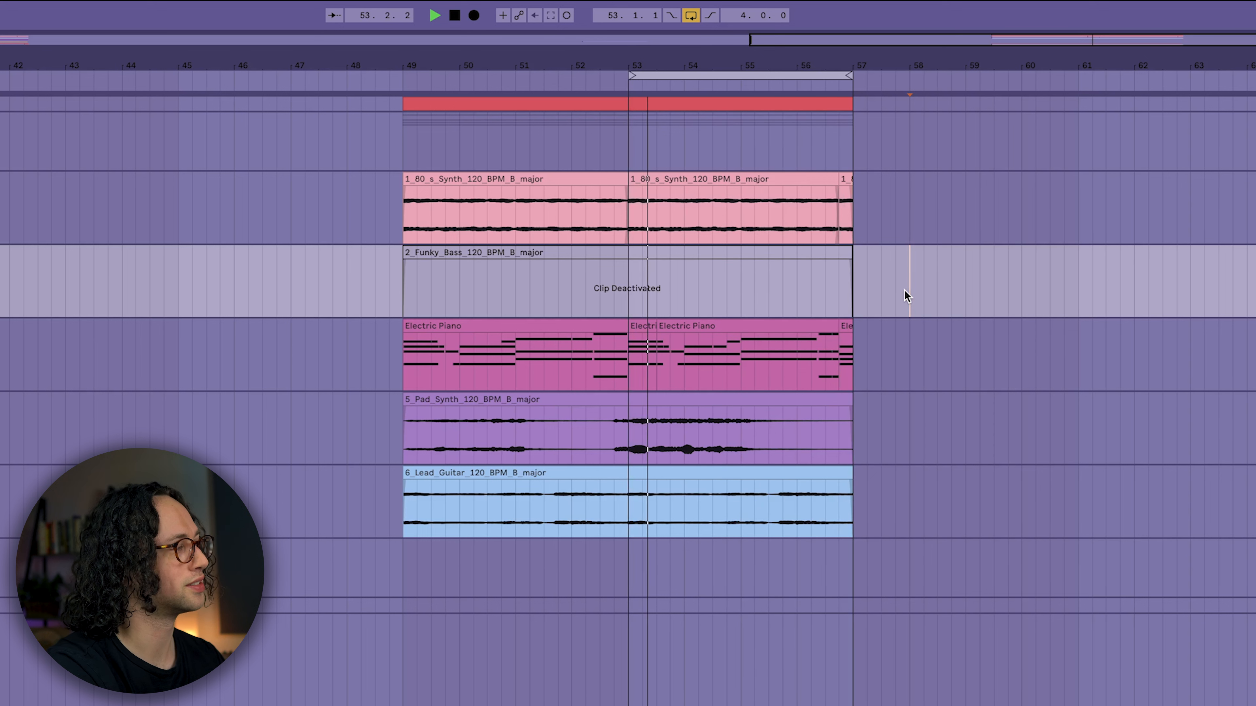
# - Stop playback, fold the Funky Bass track and set the loop to the eight-bar Pad Synth clip starting at bar 49
pyautogui.press('space')
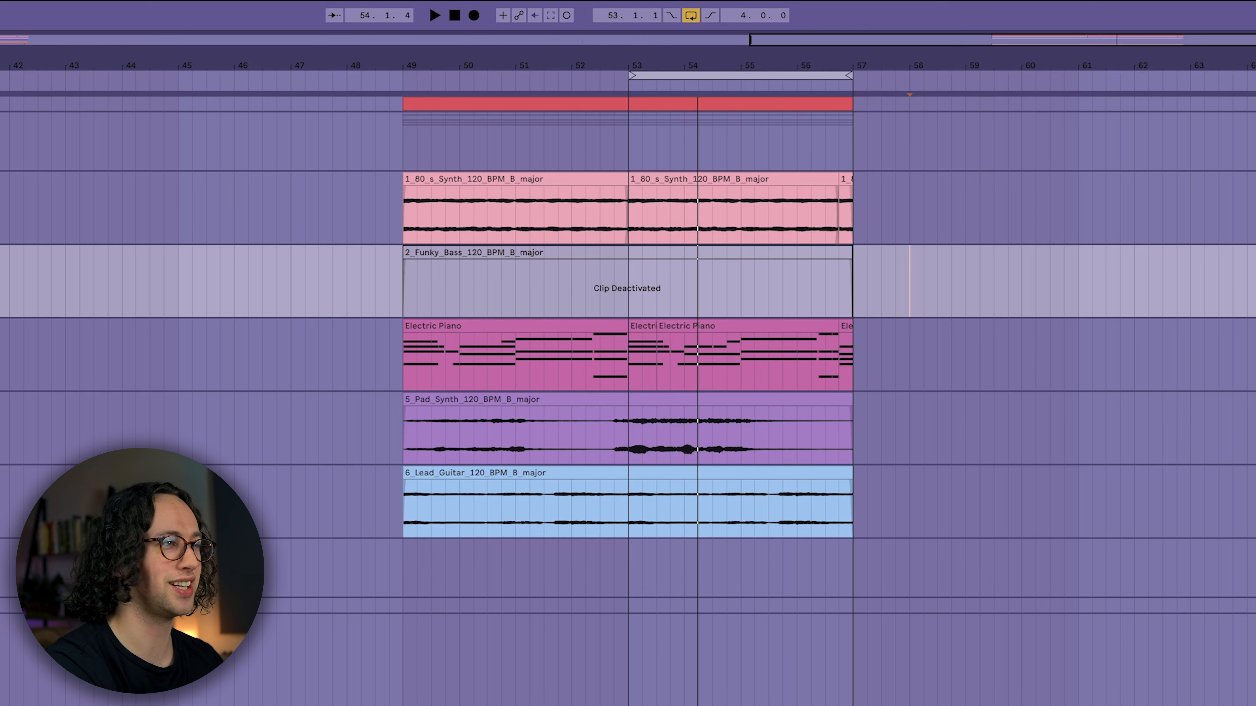
pyautogui.press('u')
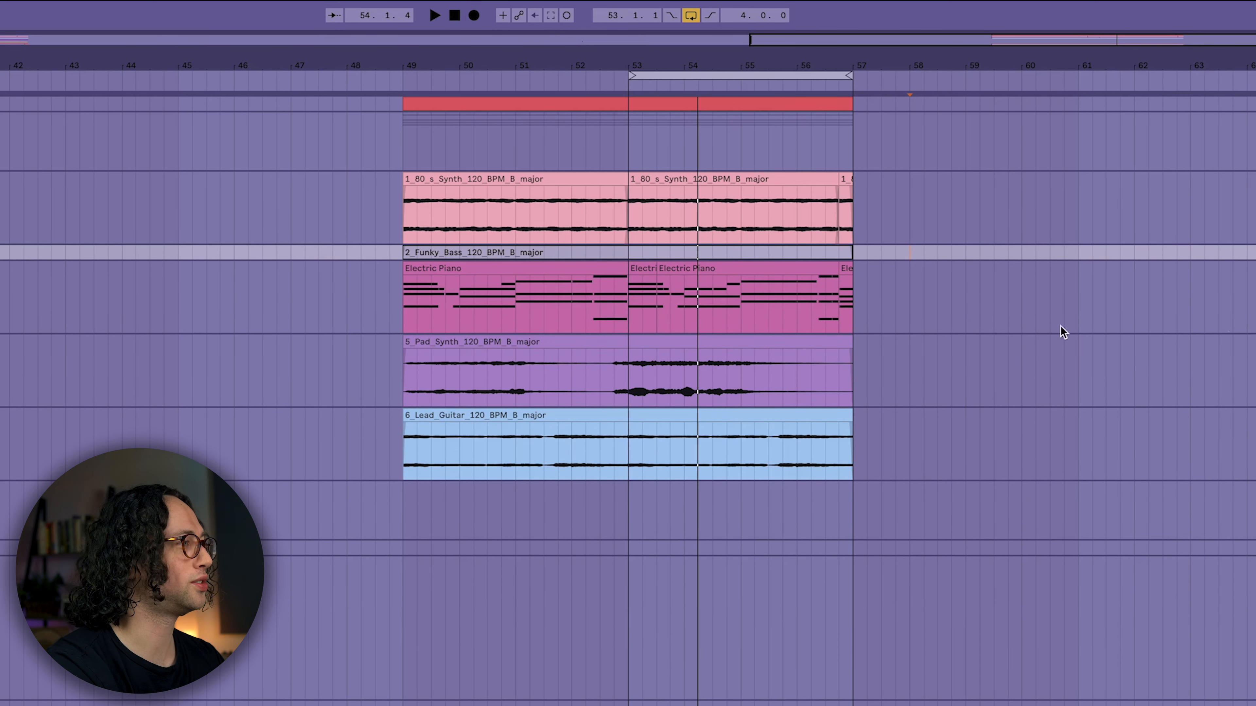
pyautogui.click(731, 366)
pyautogui.hotkey('ctrl', 'l')
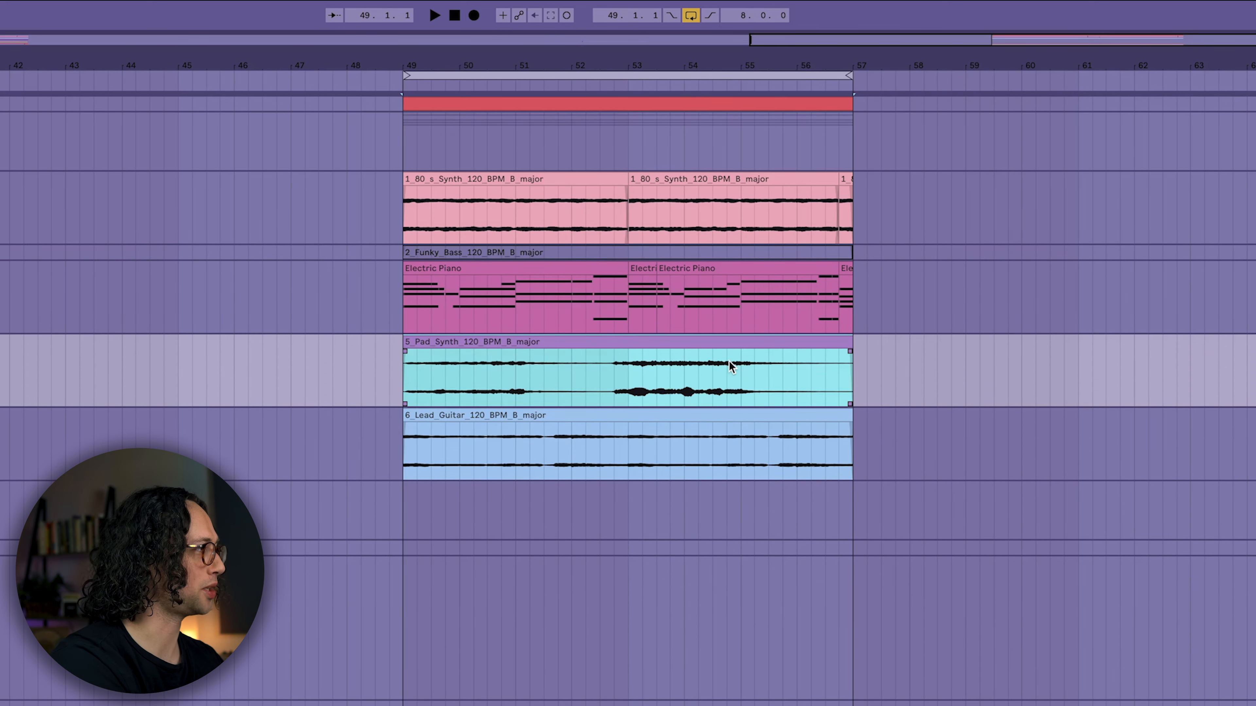
# - Listen to the eight-bar loop with the Pad Synth, then select the Lead Guitar clip and play it
pyautogui.press('space')
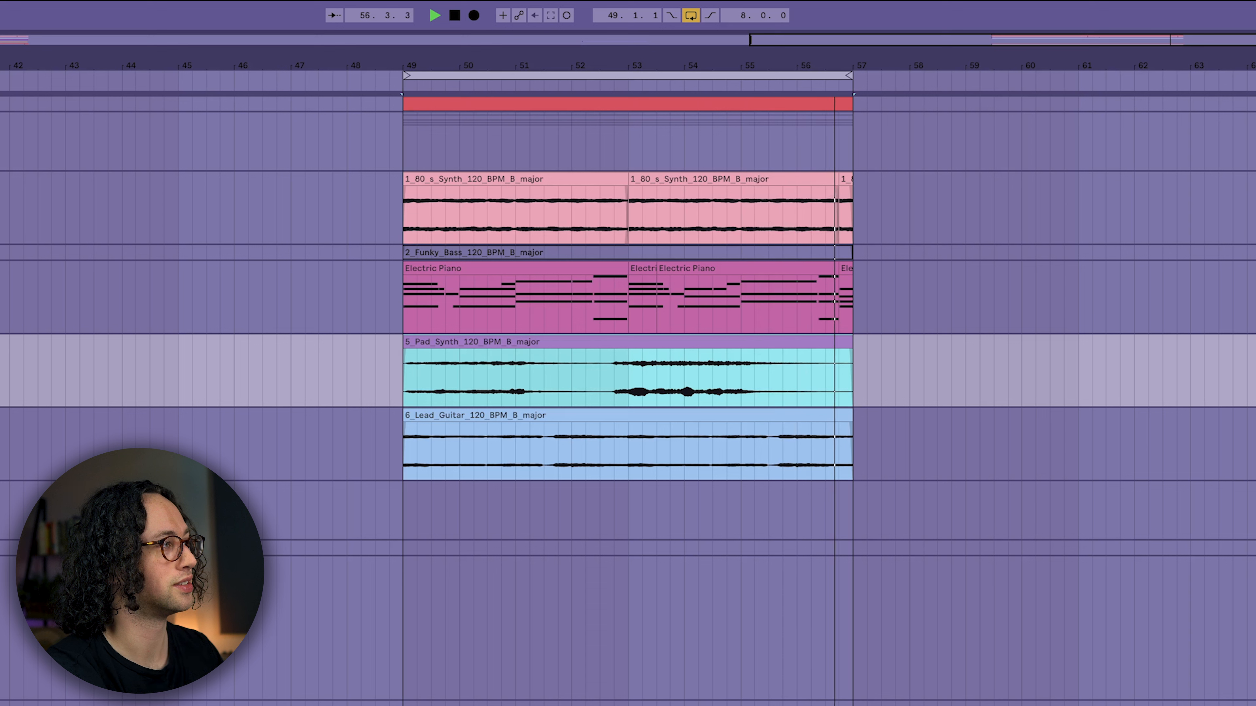
pyautogui.press('space')
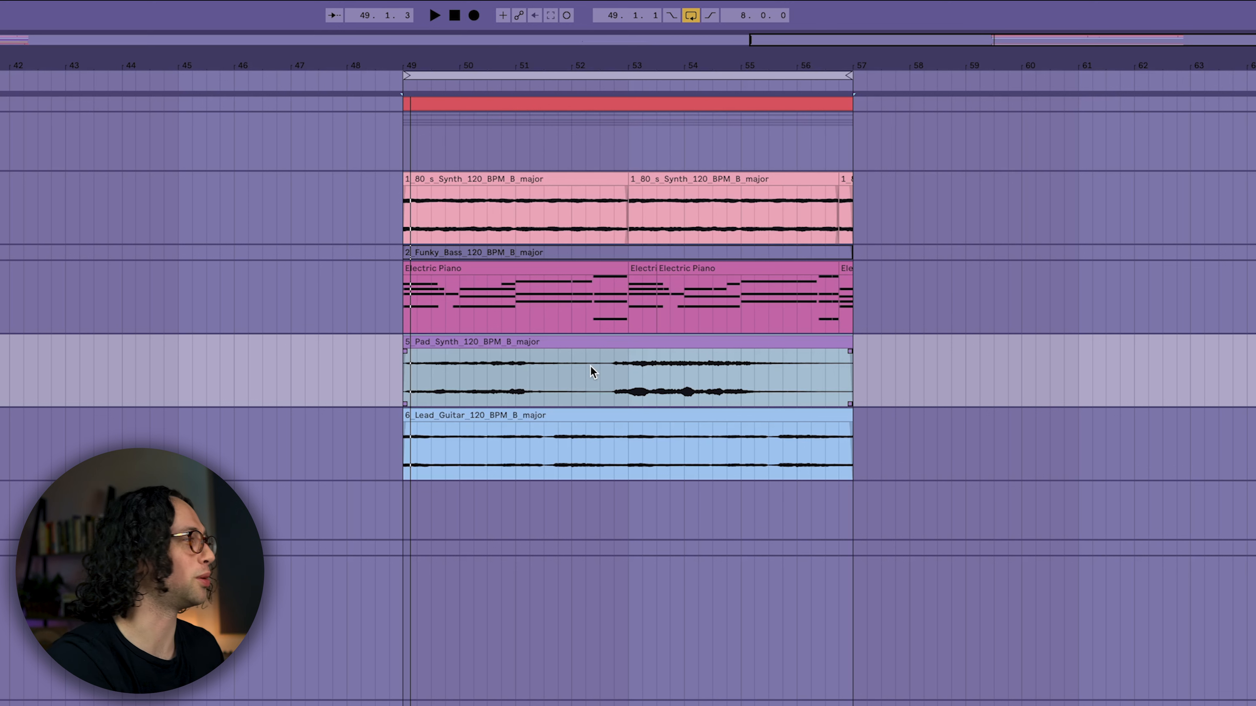
pyautogui.click(611, 424)
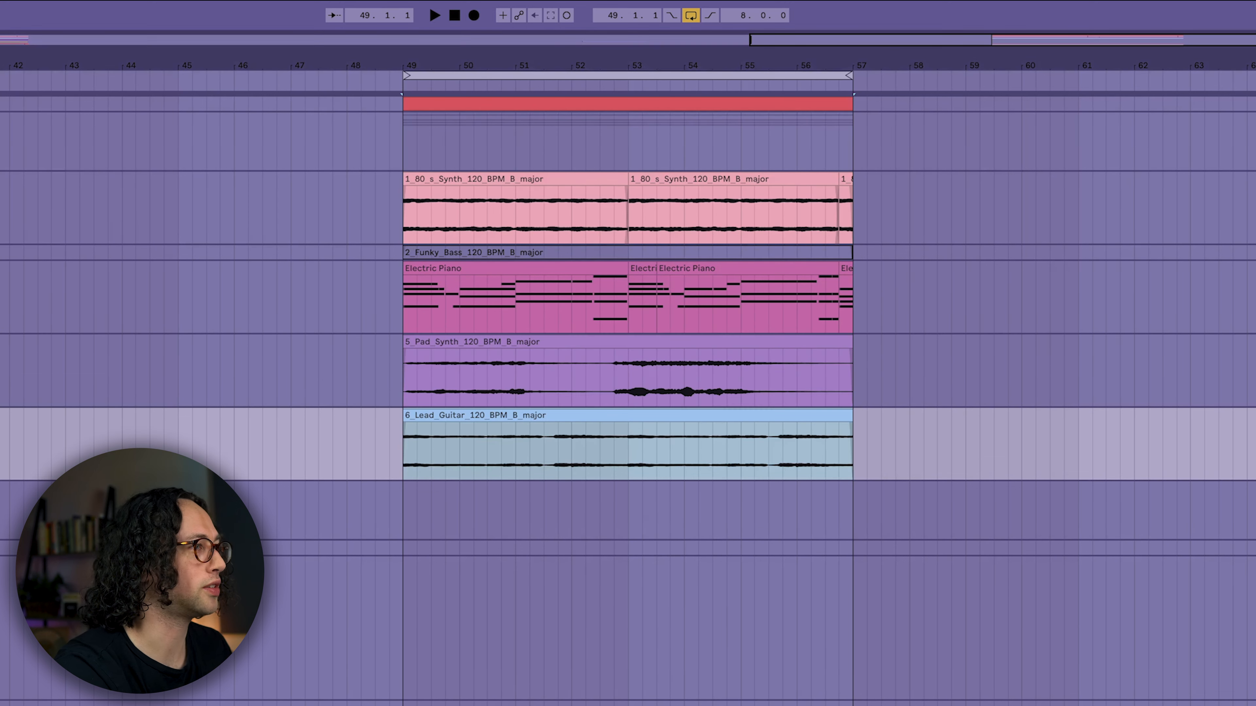
pyautogui.click(759, 419)
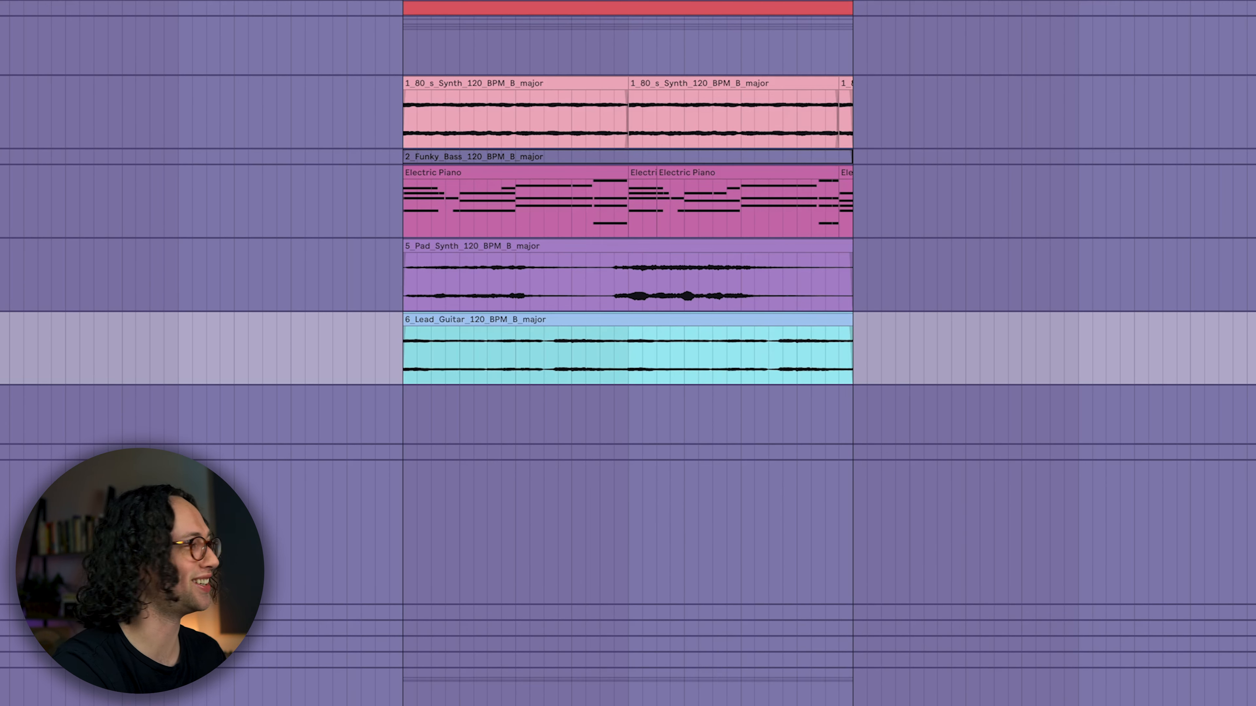
pyautogui.press('space')
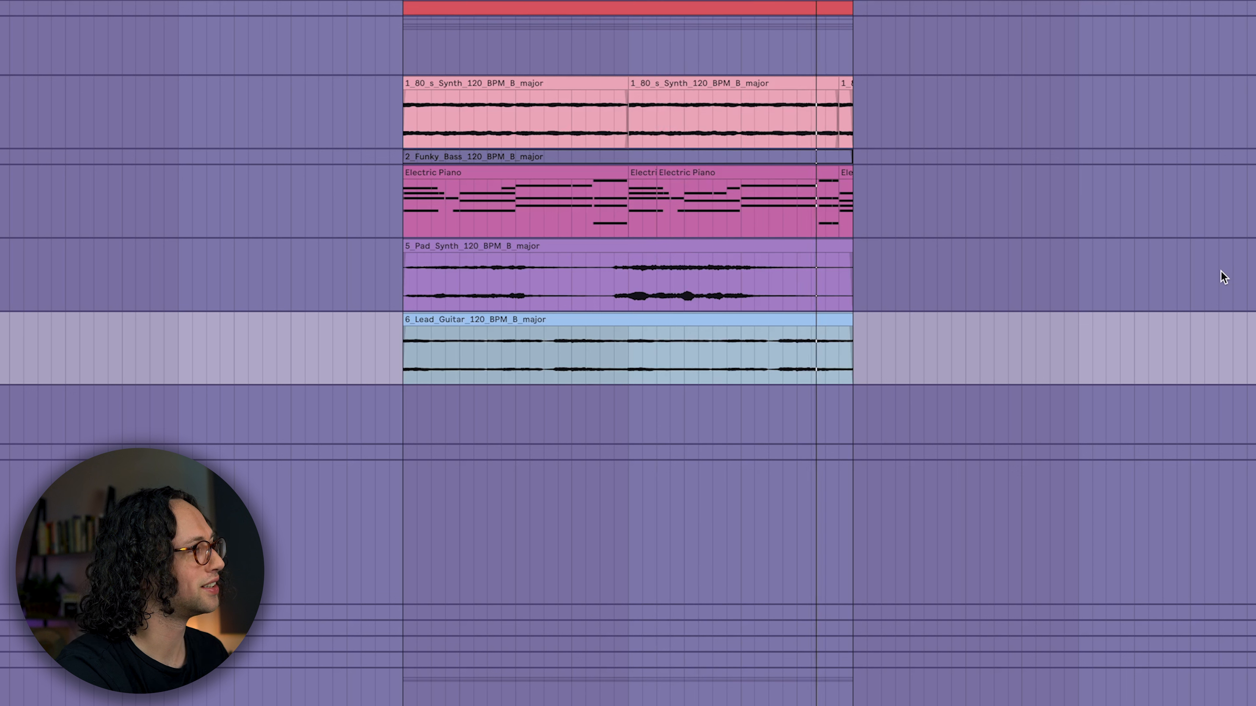
# - Split out the Lead Guitar section from the third beat of bar 51 to bar 53 and audition it
pyautogui.moveTo(544, 343); pyautogui.dragTo(629, 348)
pyautogui.hotkey('ctrl', 'e')
pyautogui.press('space')
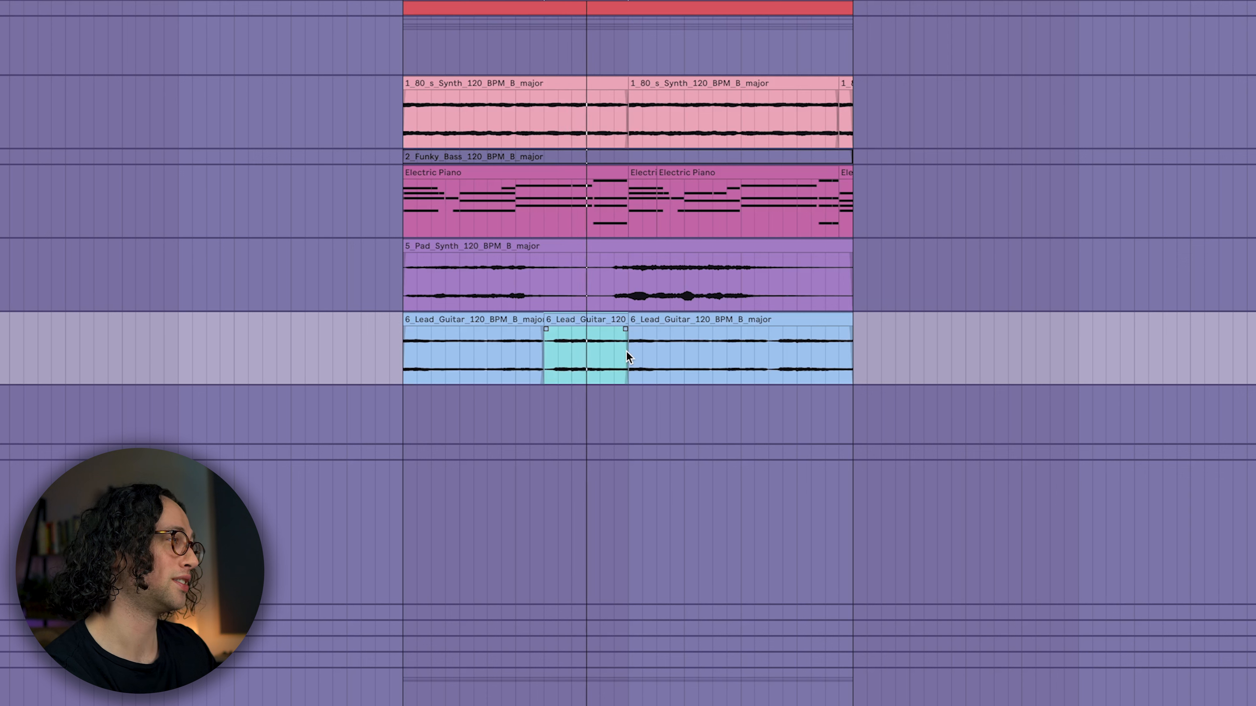
pyautogui.click(635, 352)
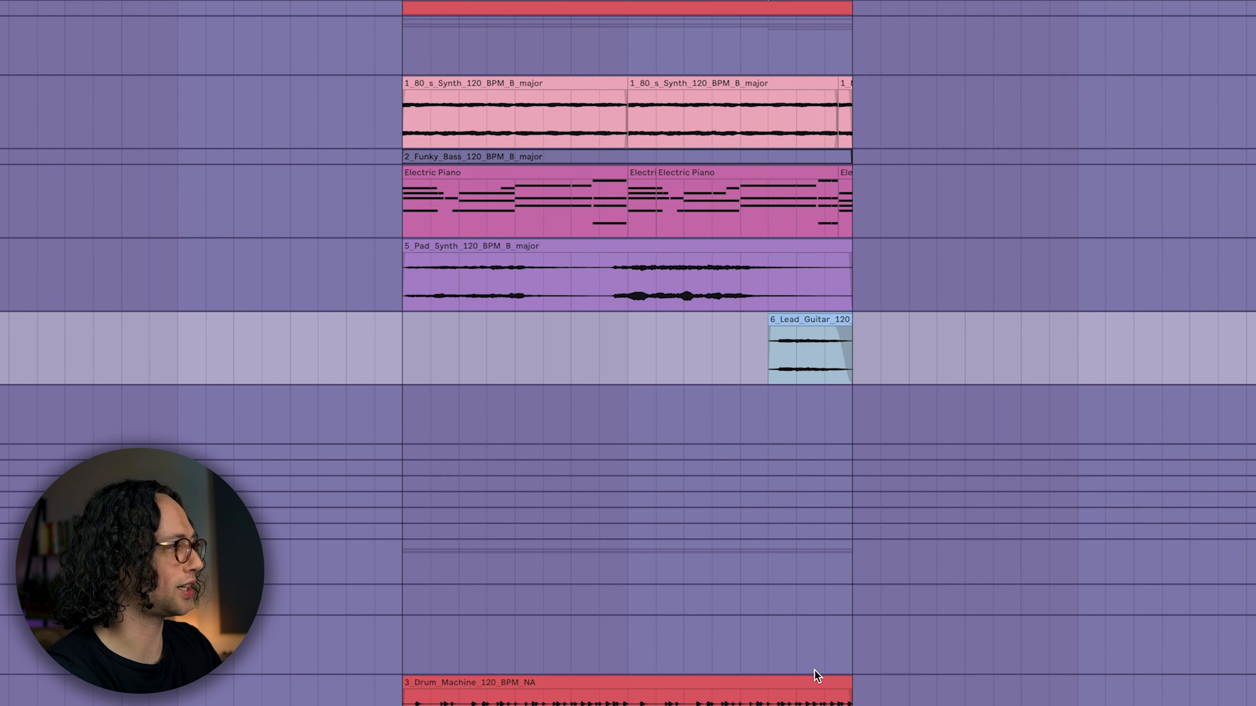
# - Select the Drum Machine clip and listen to it within the loop
pyautogui.click(813, 681)
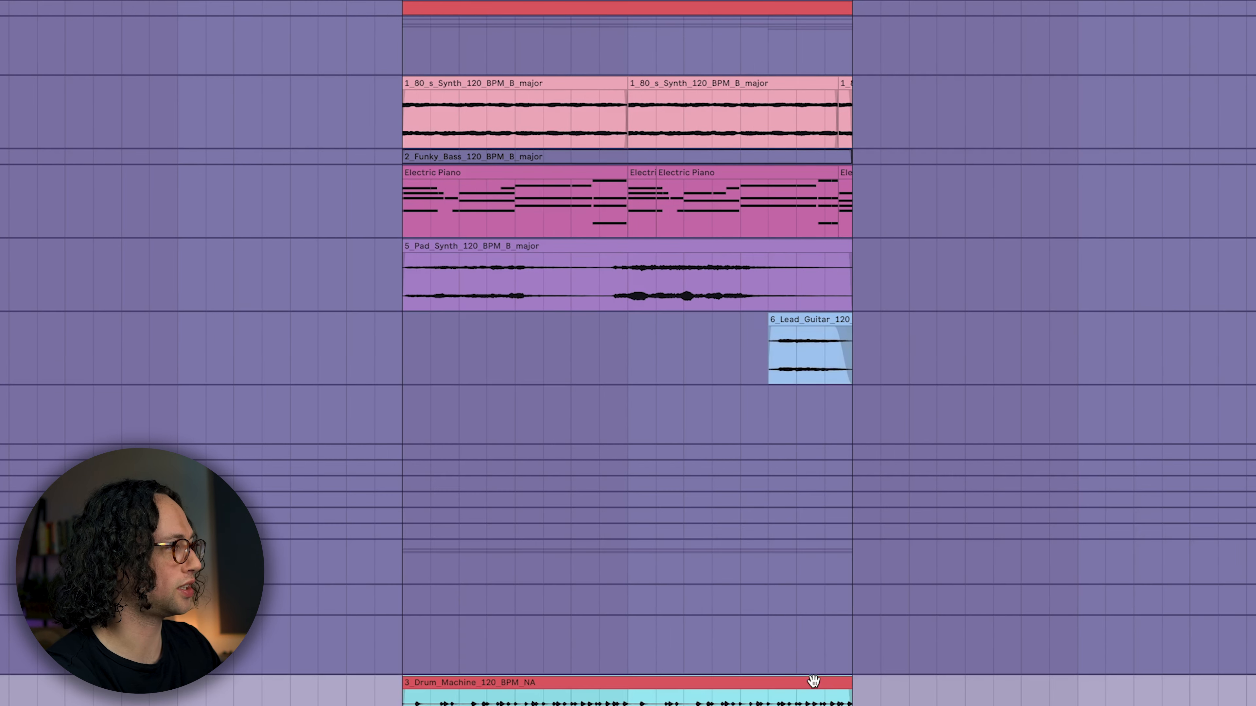
pyautogui.press('space')
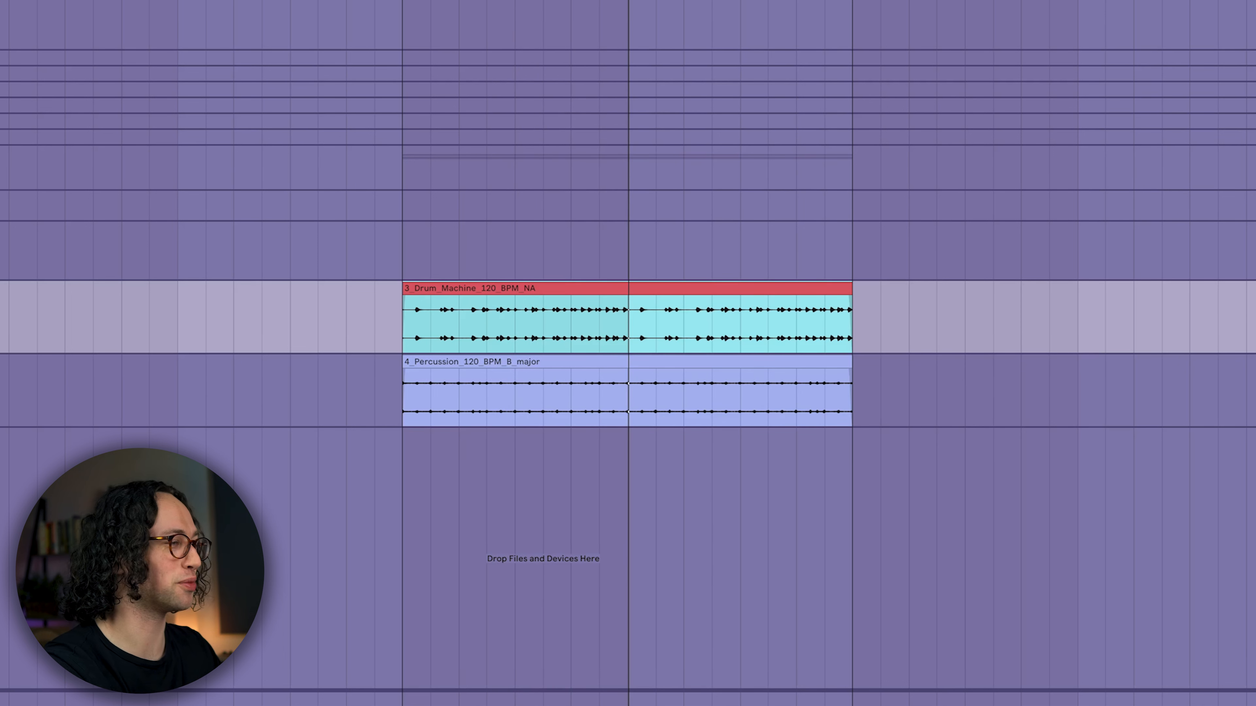
pyautogui.press('space')
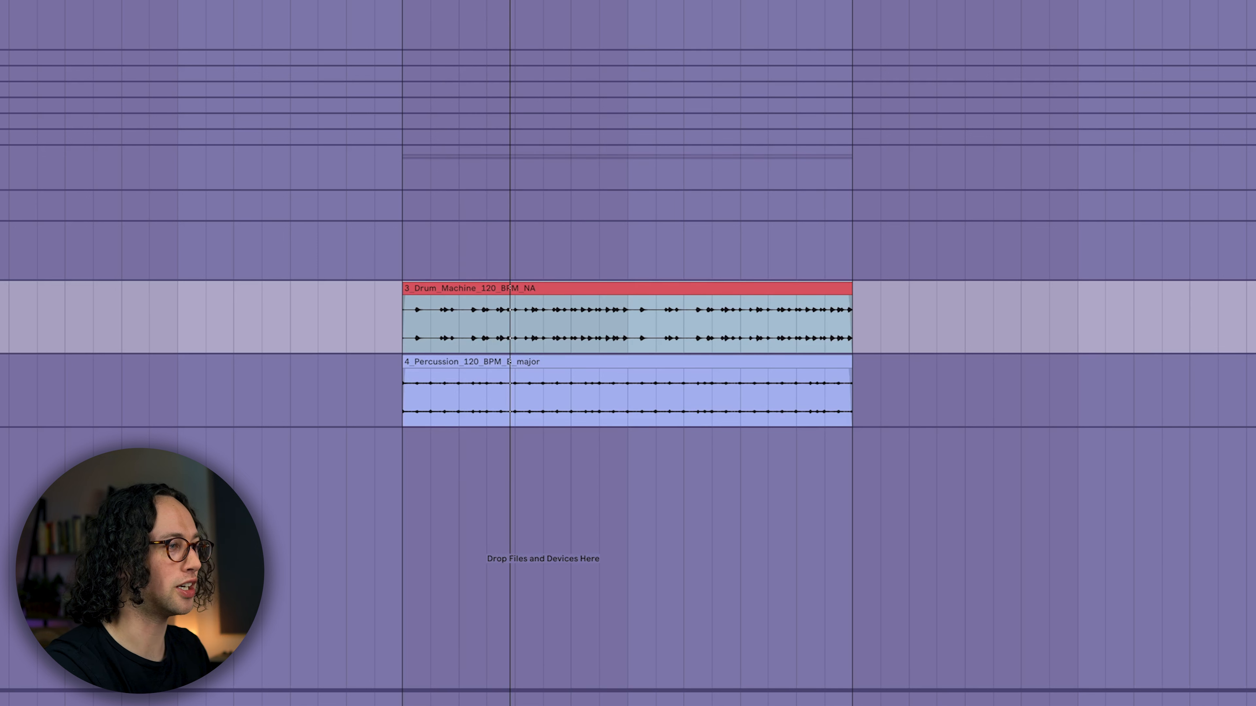
# - Deactivate the Drum Machine clip and place the insert marker on the Kick track at bar 49
pyautogui.click(801, 287)
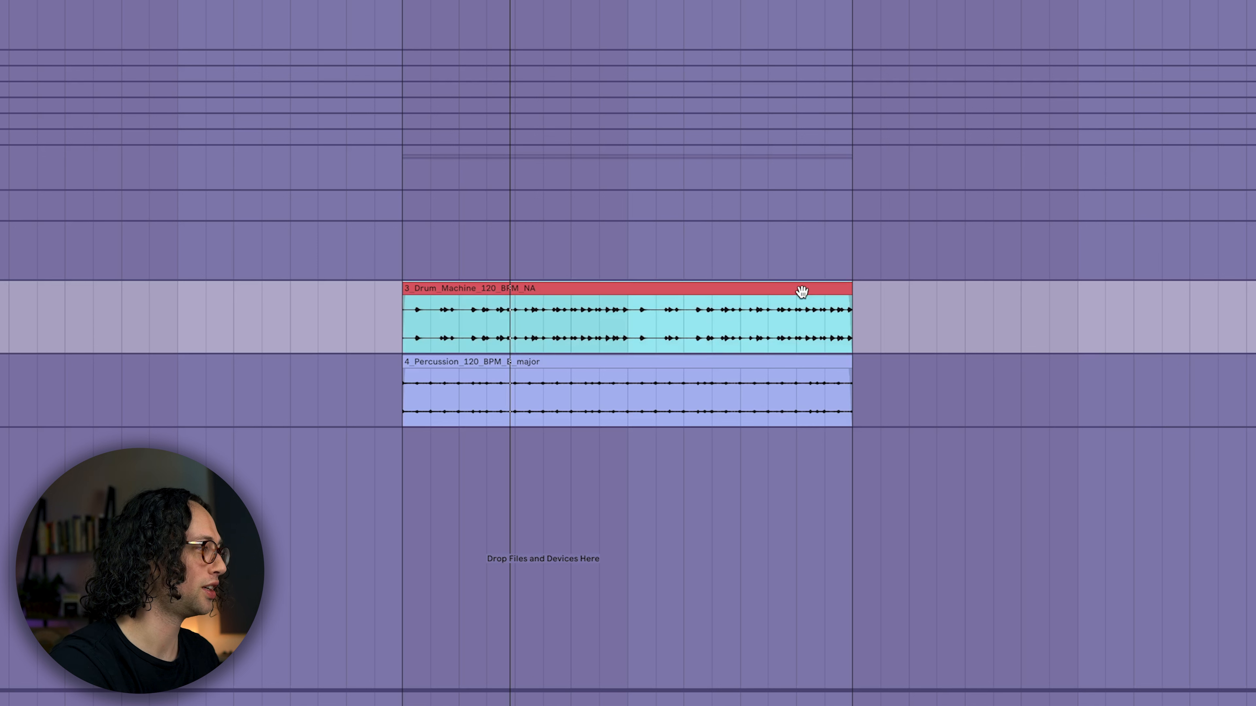
pyautogui.press('0')
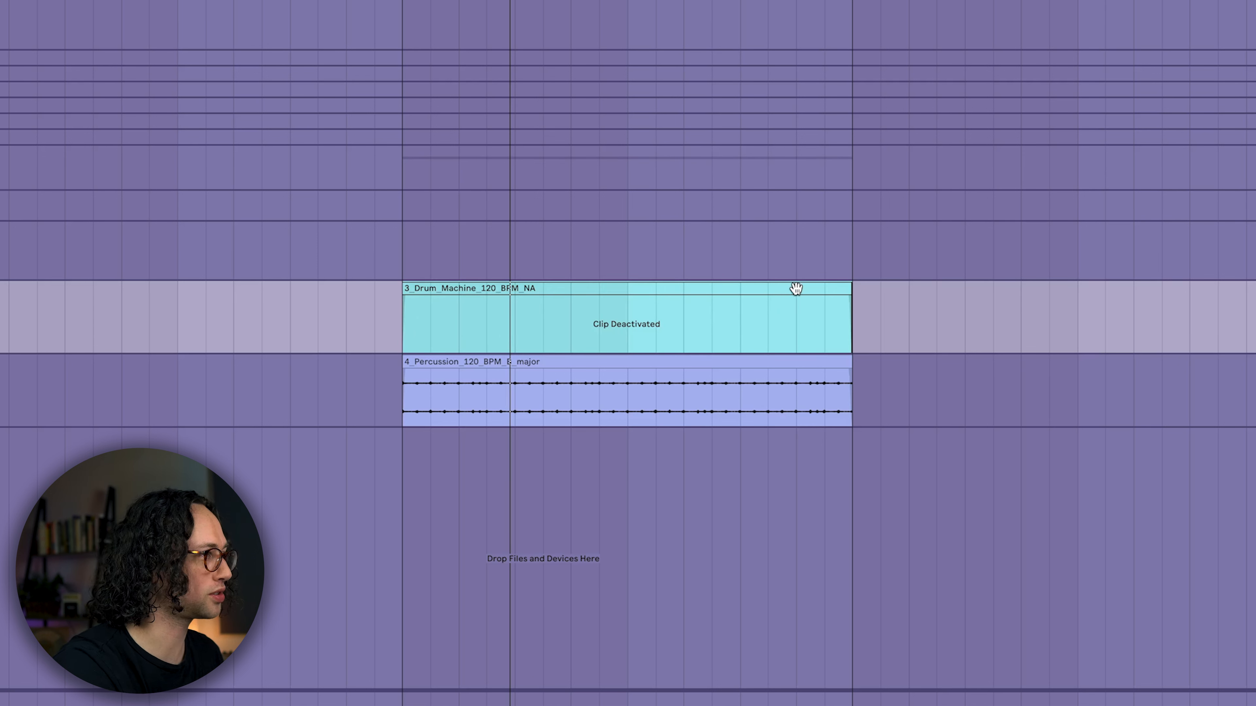
pyautogui.click(395, 203)
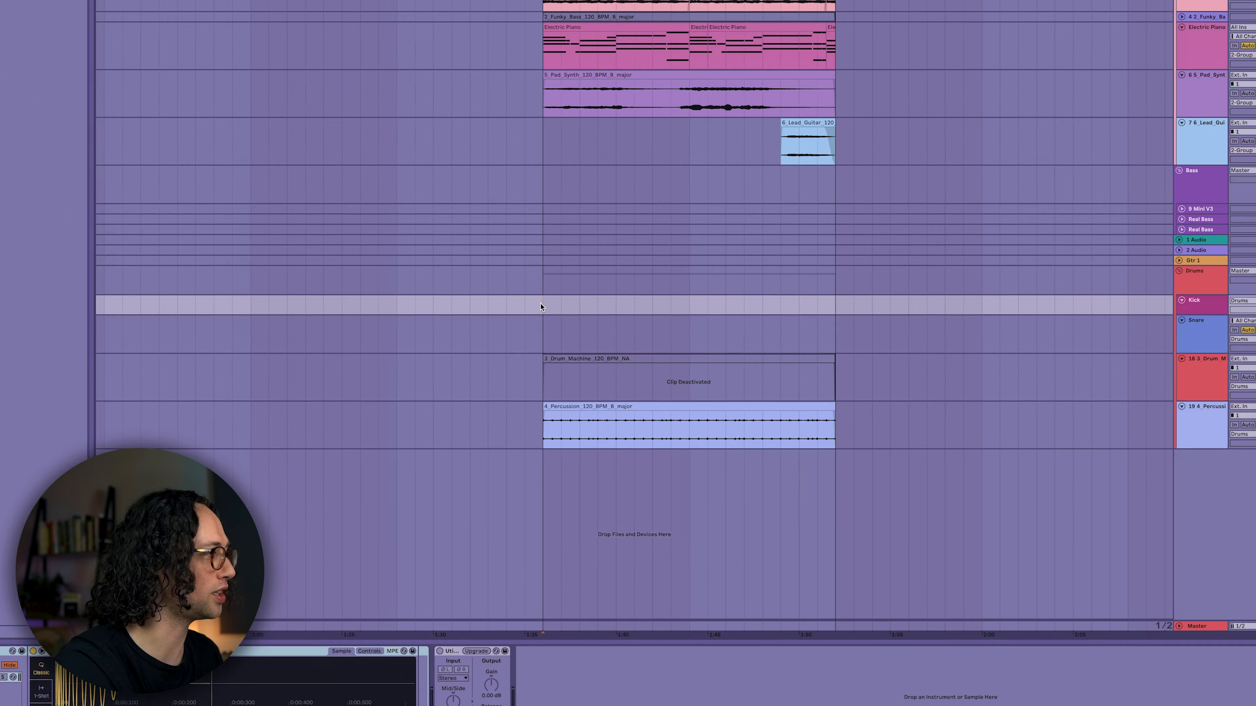
# - Search the browser for "808 kit" and load 808 Core Kit onto the Snare track
pyautogui.click(1109, 403)
pyautogui.press('super+f')
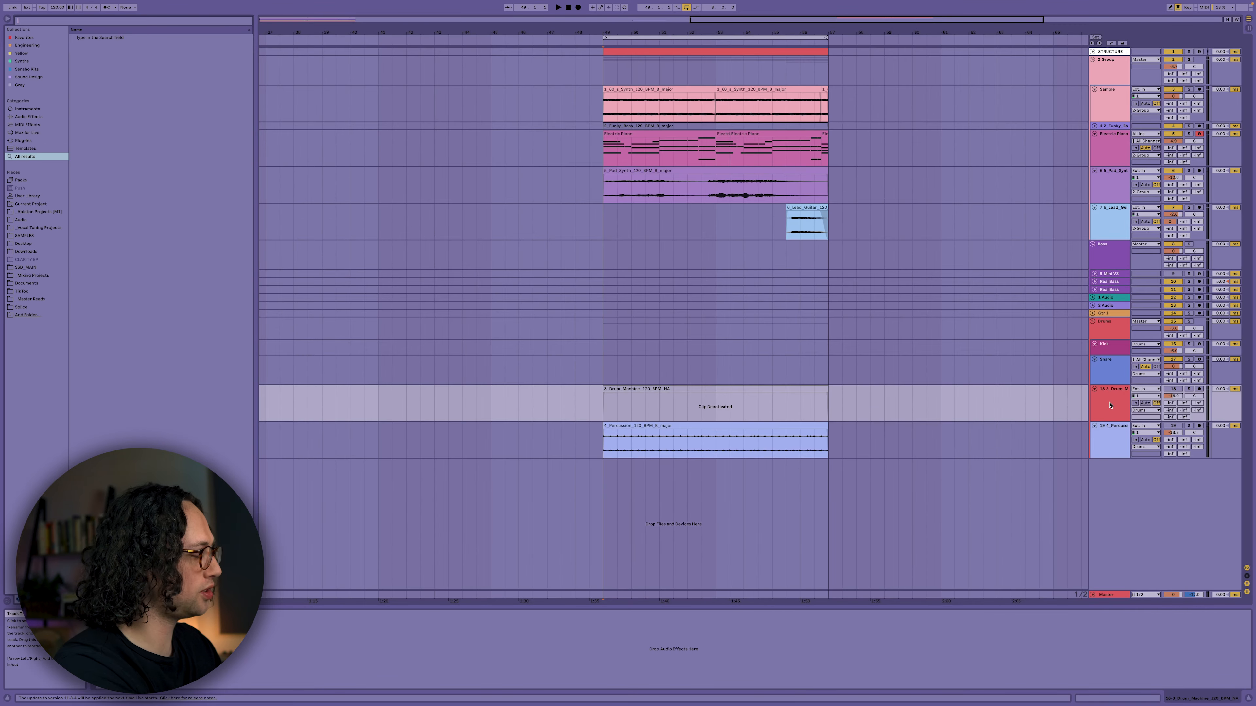
pyautogui.write('808 kit')
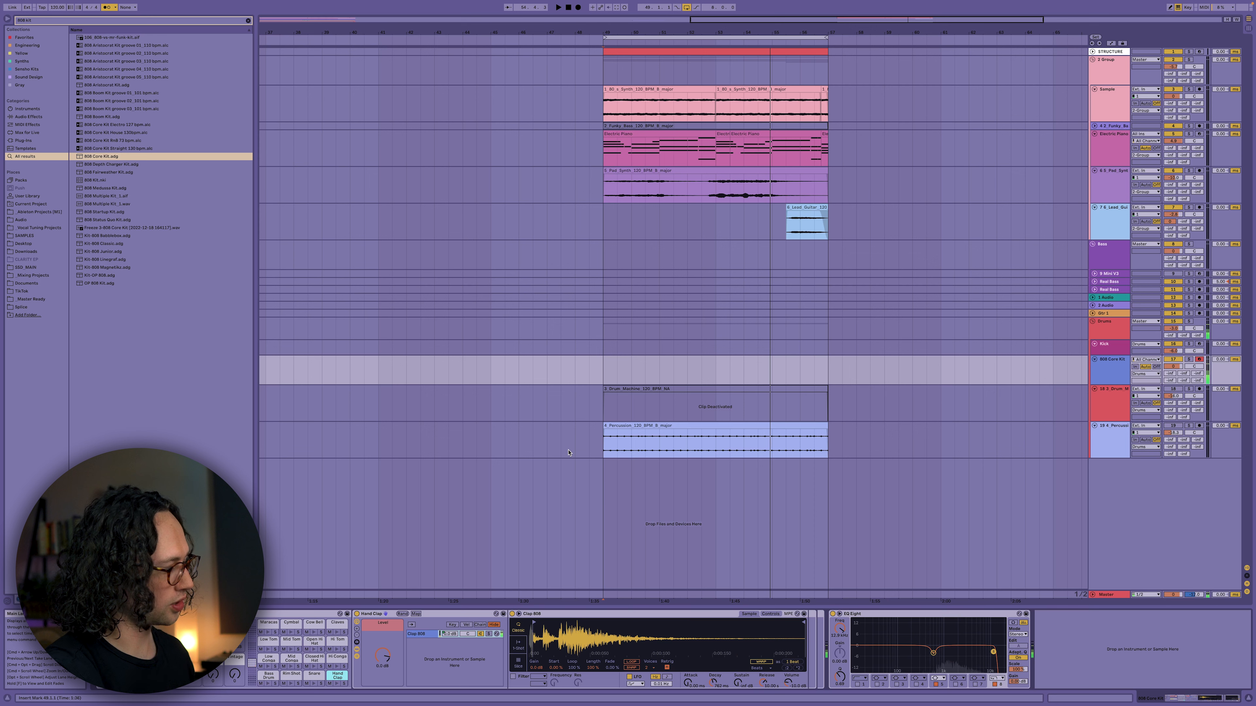
# - Search the browser for "snare" and "views", and pick Views Snare.wav for the 808 Core Kit's Snare pad
pyautogui.press('super+f')
pyautogui.write('snare')
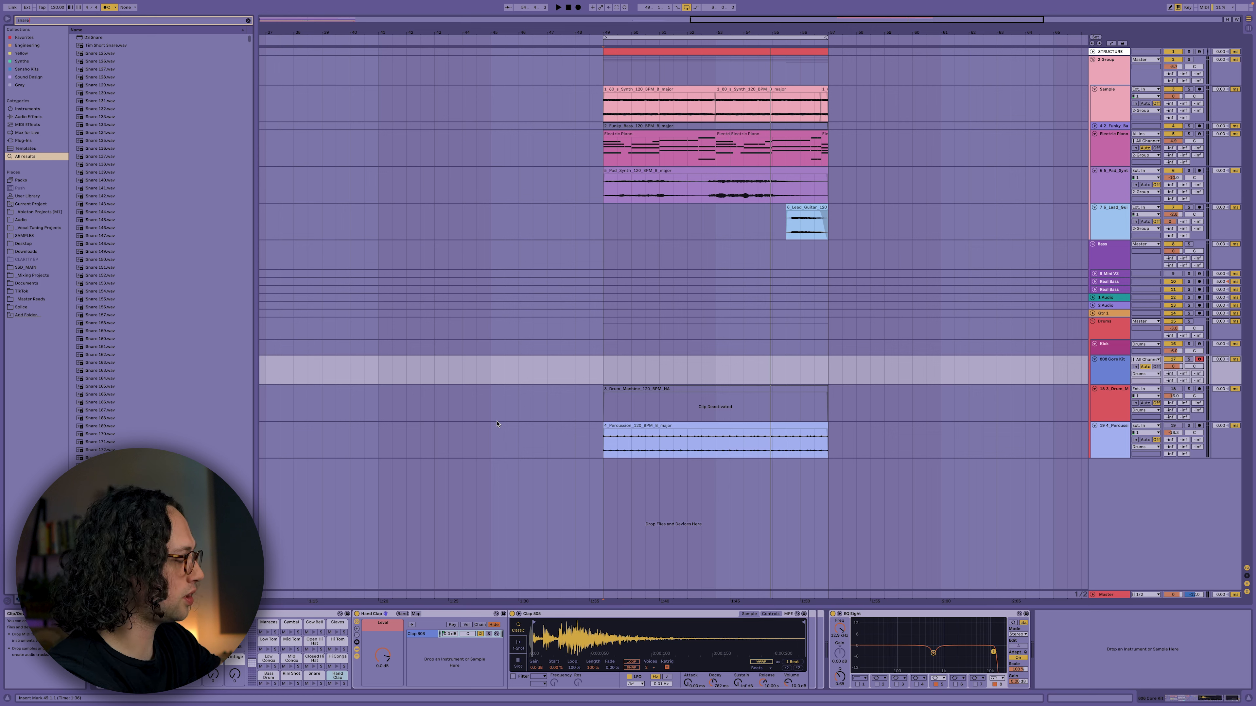
pyautogui.write('views')
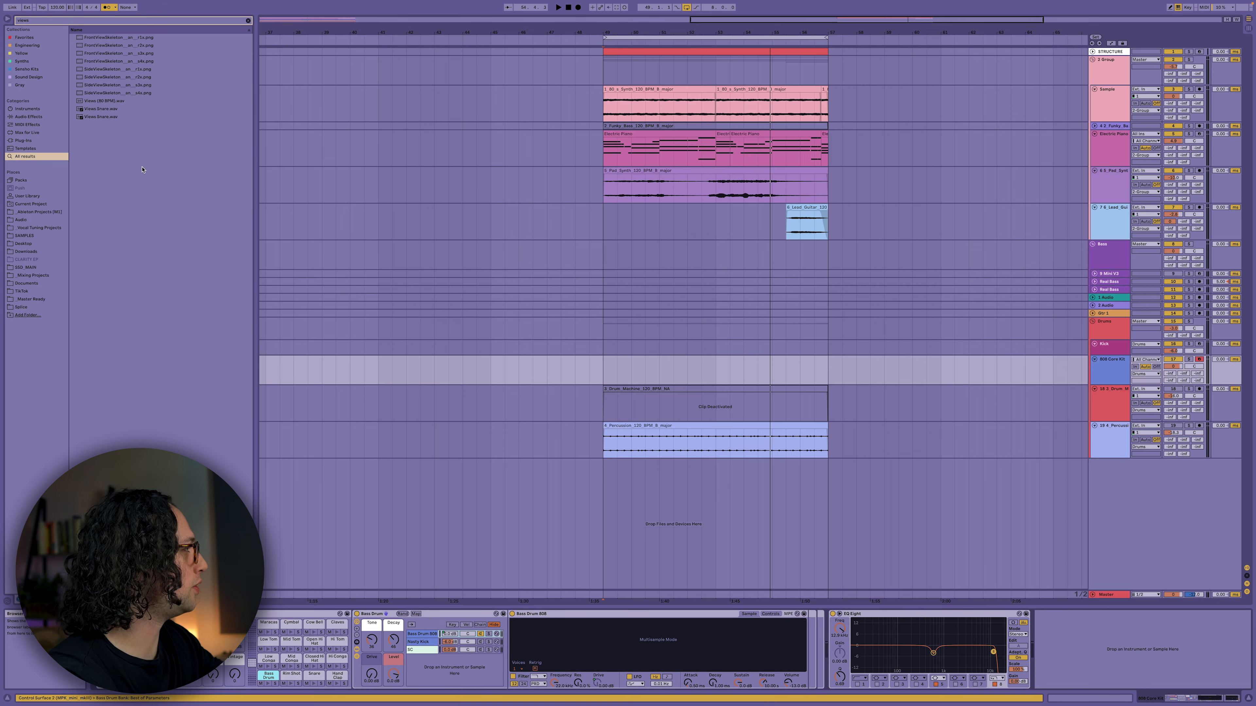
pyautogui.click(124, 111)
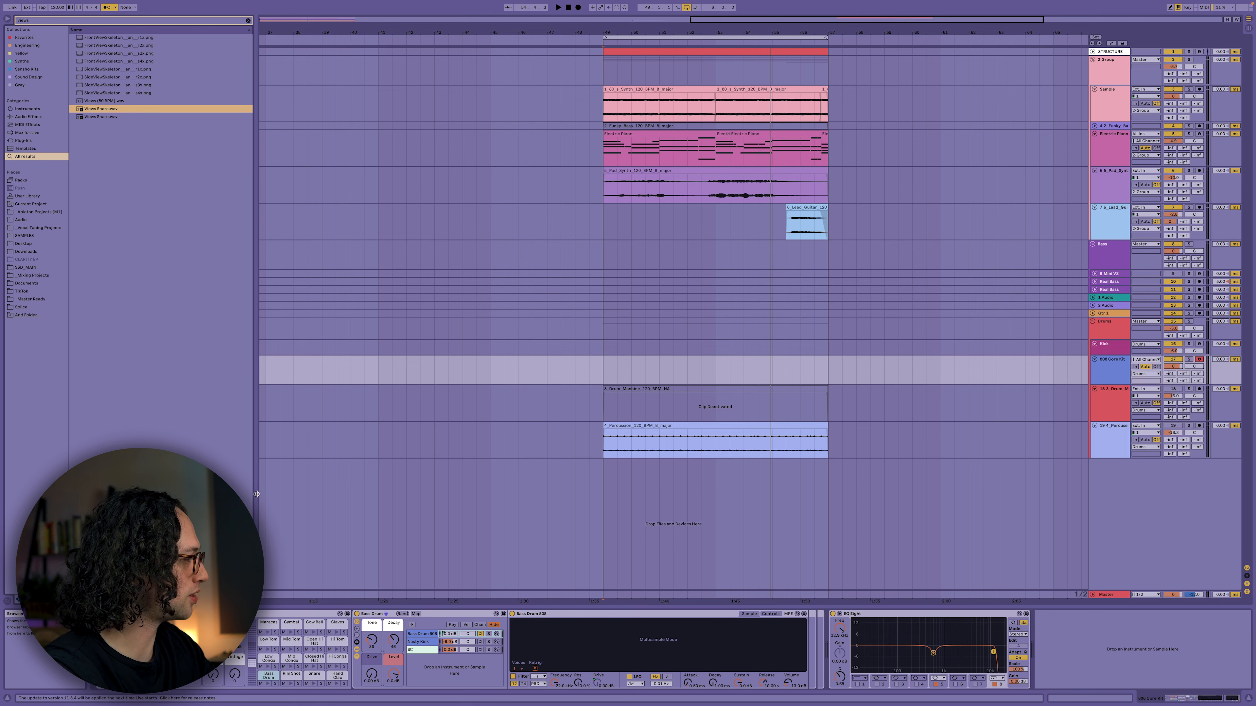
pyautogui.click(311, 682)
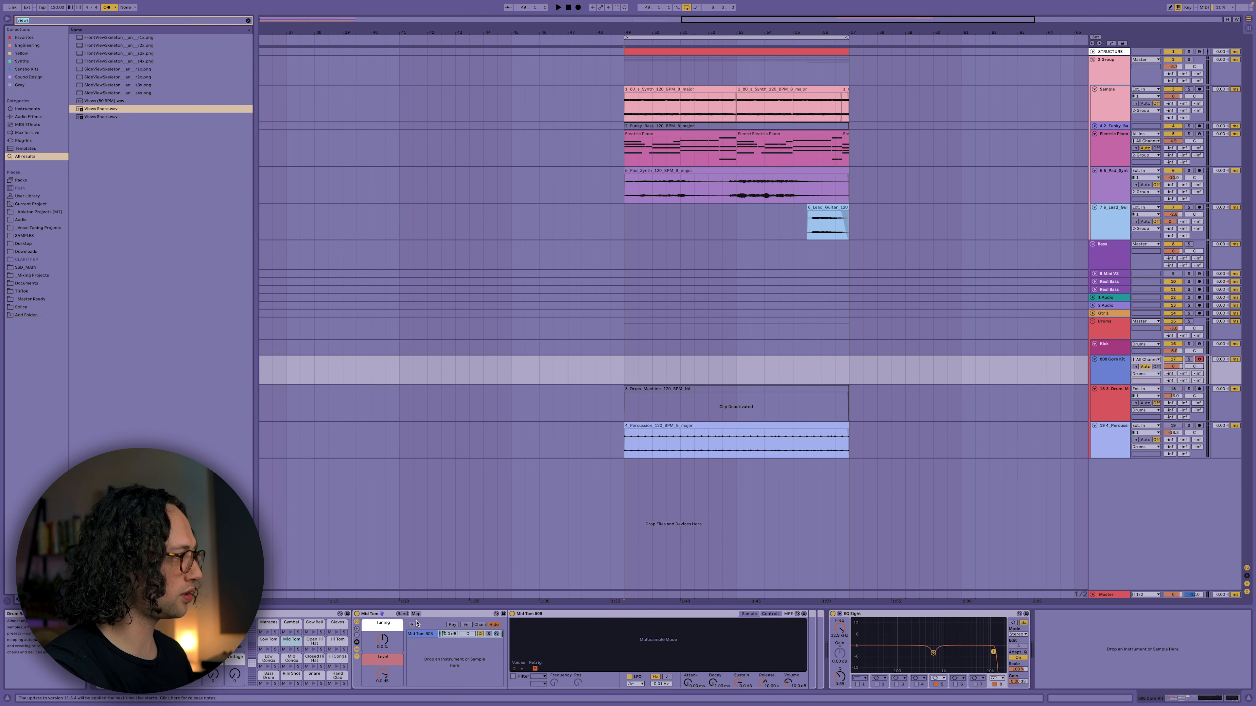
# - Select bars 49 to 57 on the 808 Core Kit track and record a MIDI drum pattern across them
pyautogui.moveTo(621, 373); pyautogui.dragTo(853, 375)
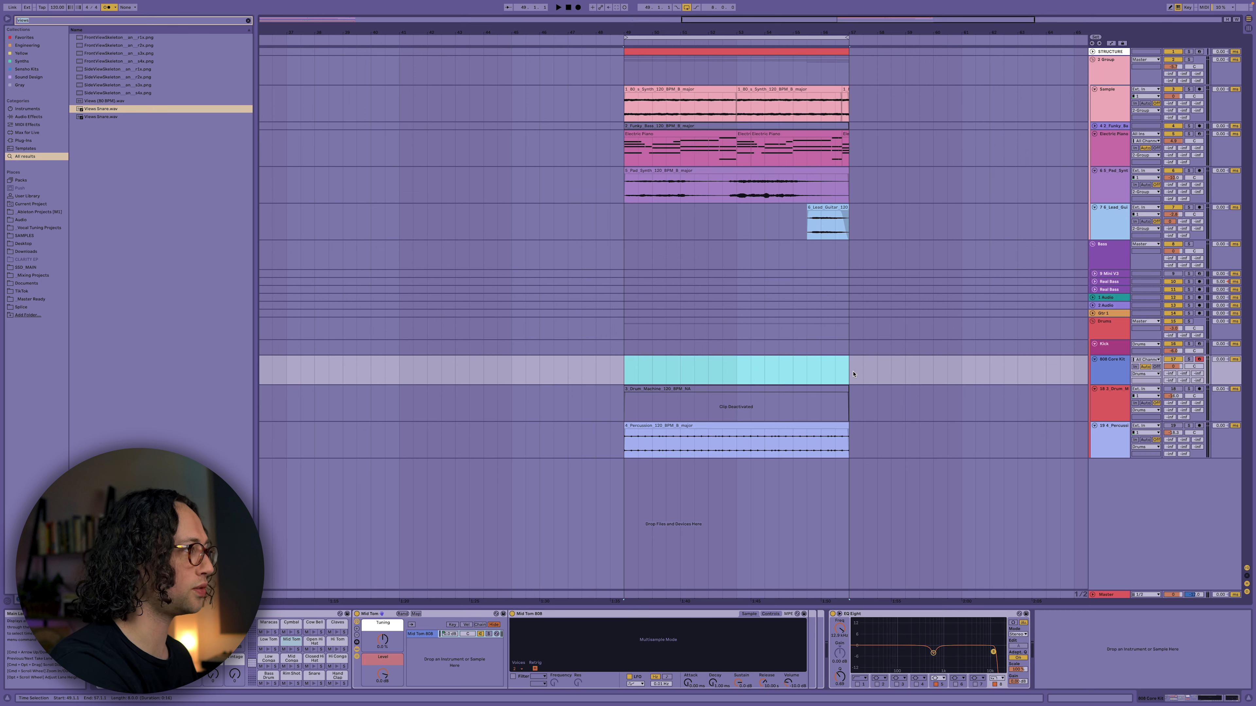
pyautogui.press('space')
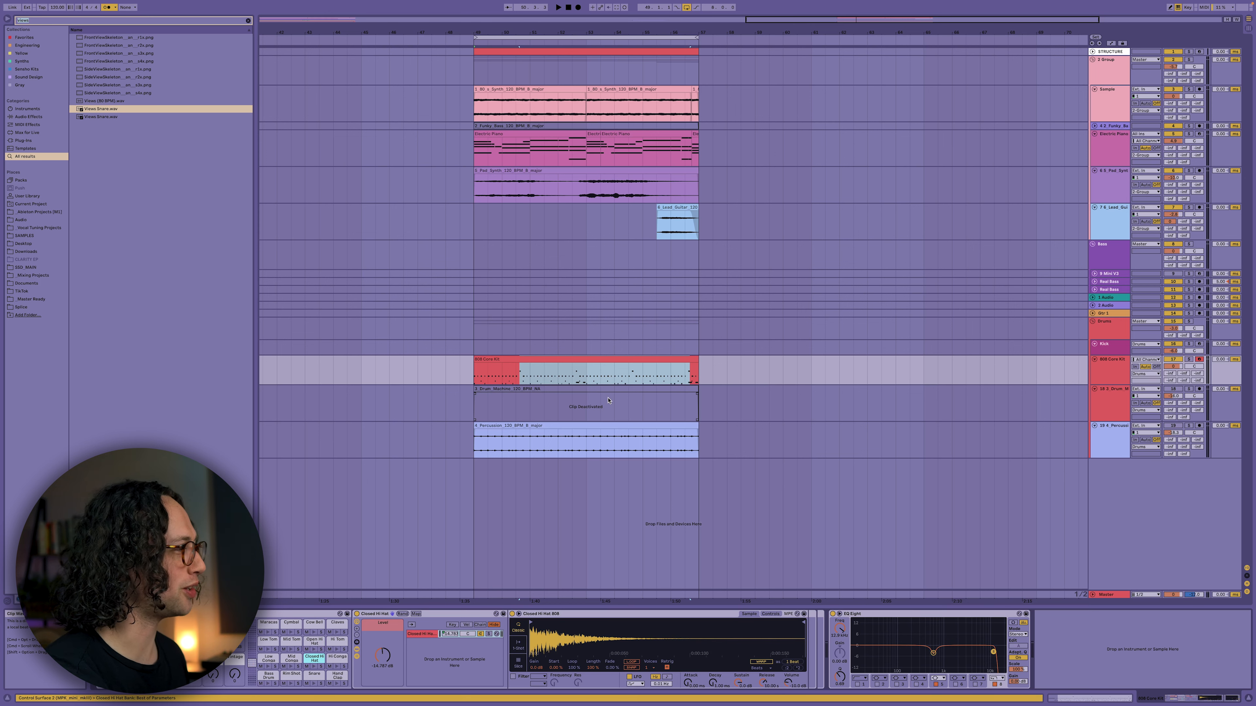
pyautogui.click(472, 331)
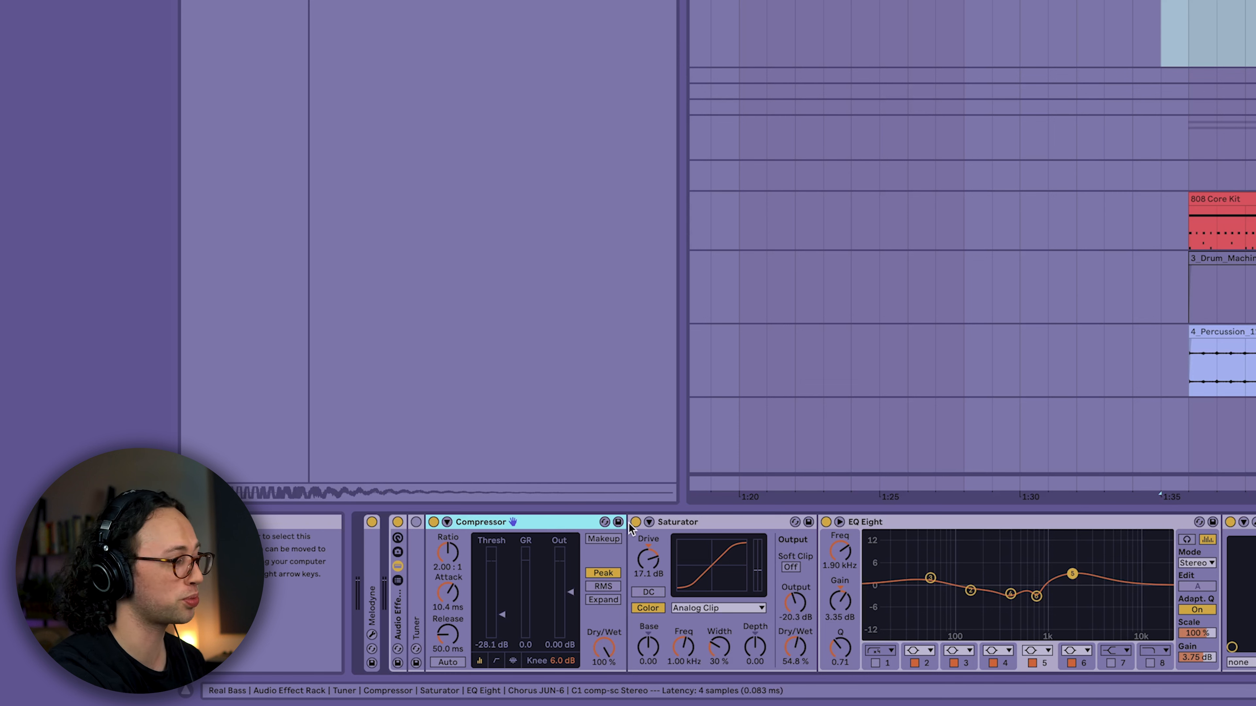
# - Review the Real Bass effects, including Saturator, EQ Eight, Chorus JUN-6 and C1 Compressor Side Chain, and close the plug-in windows
pyautogui.click(731, 524)
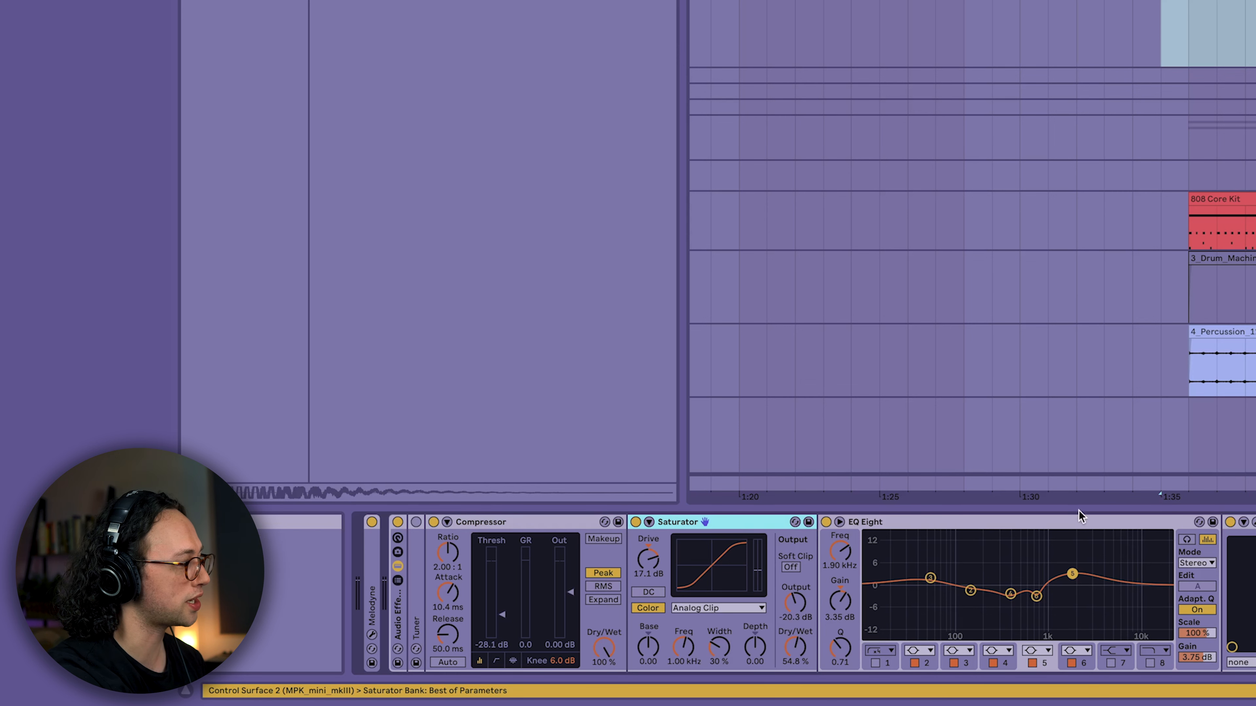
pyautogui.click(1080, 523)
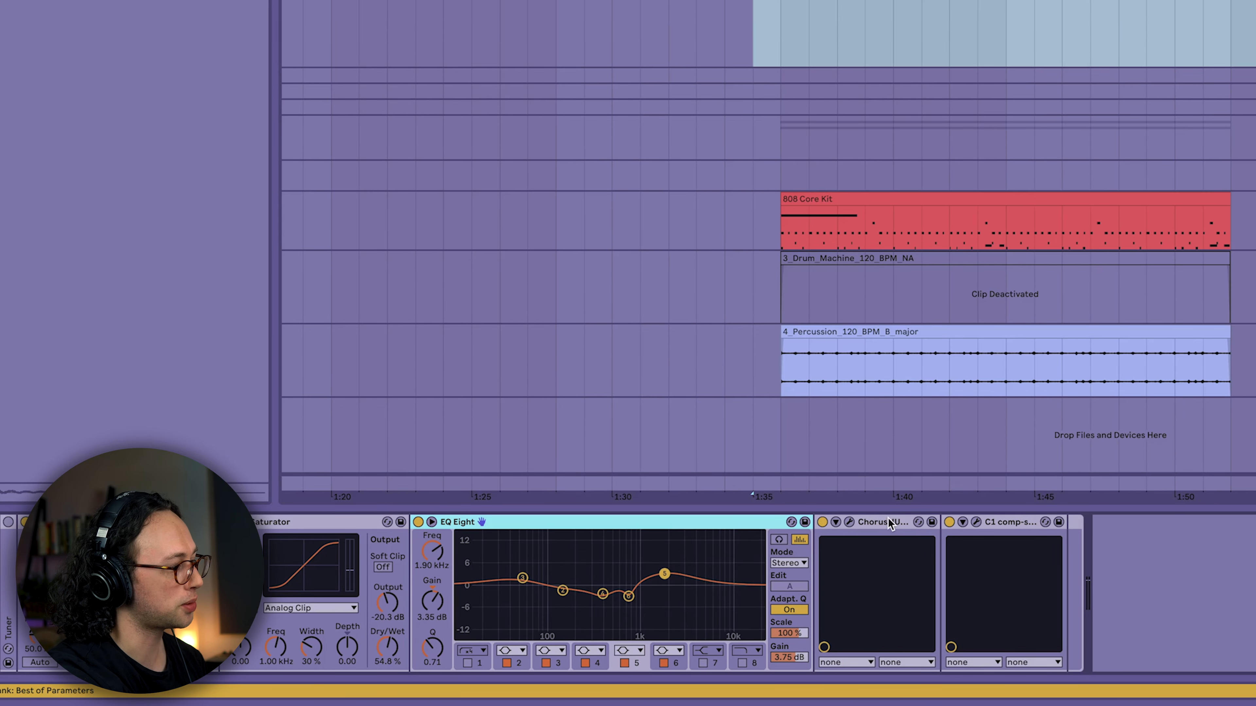
pyautogui.click(888, 519)
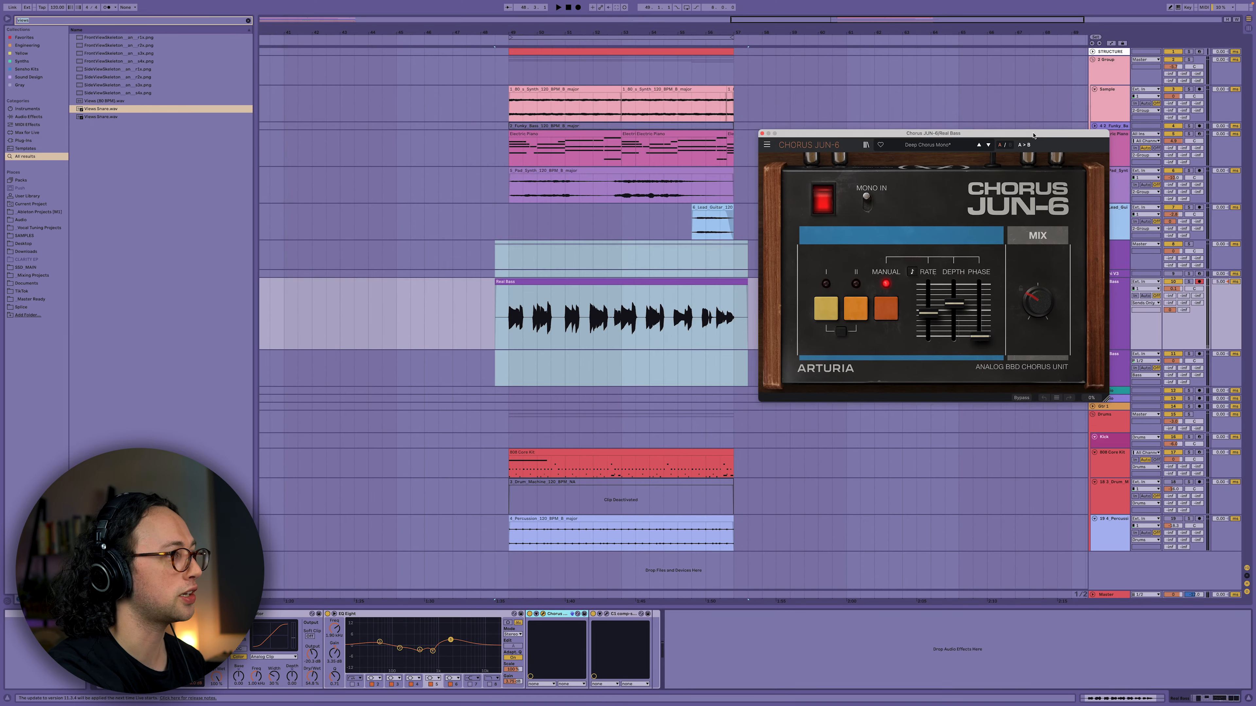
pyautogui.click(680, 281)
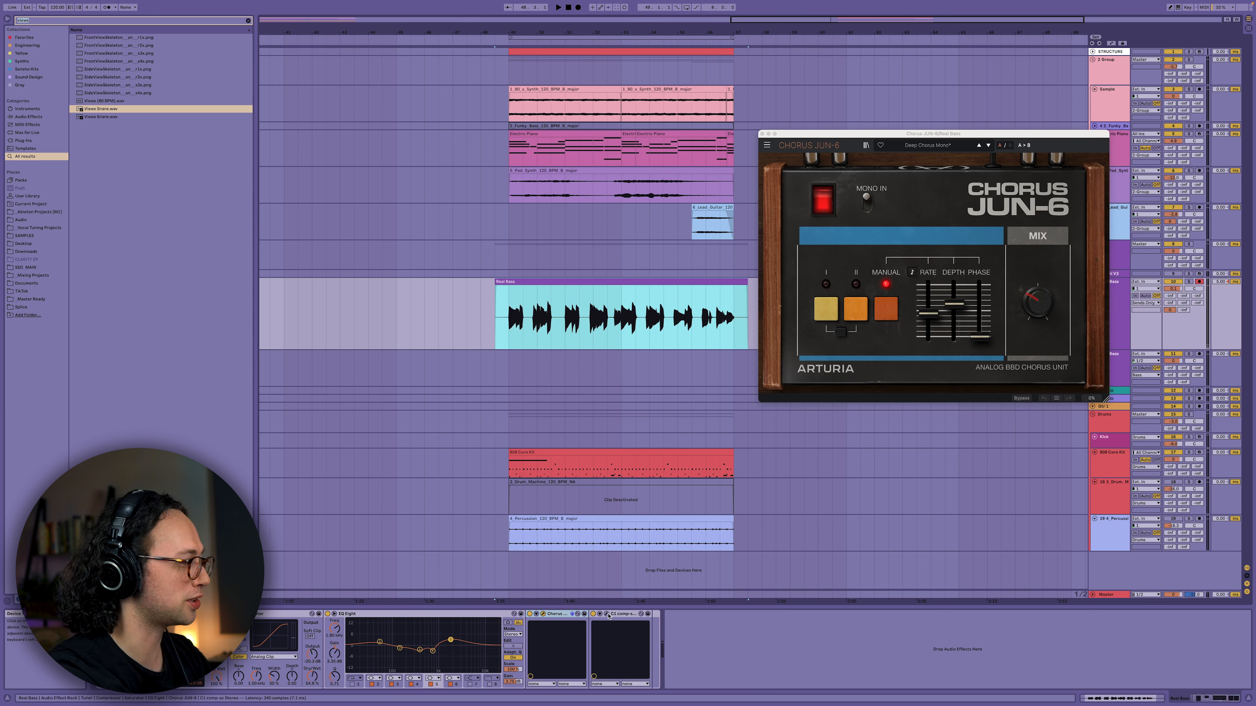
pyautogui.click(606, 615)
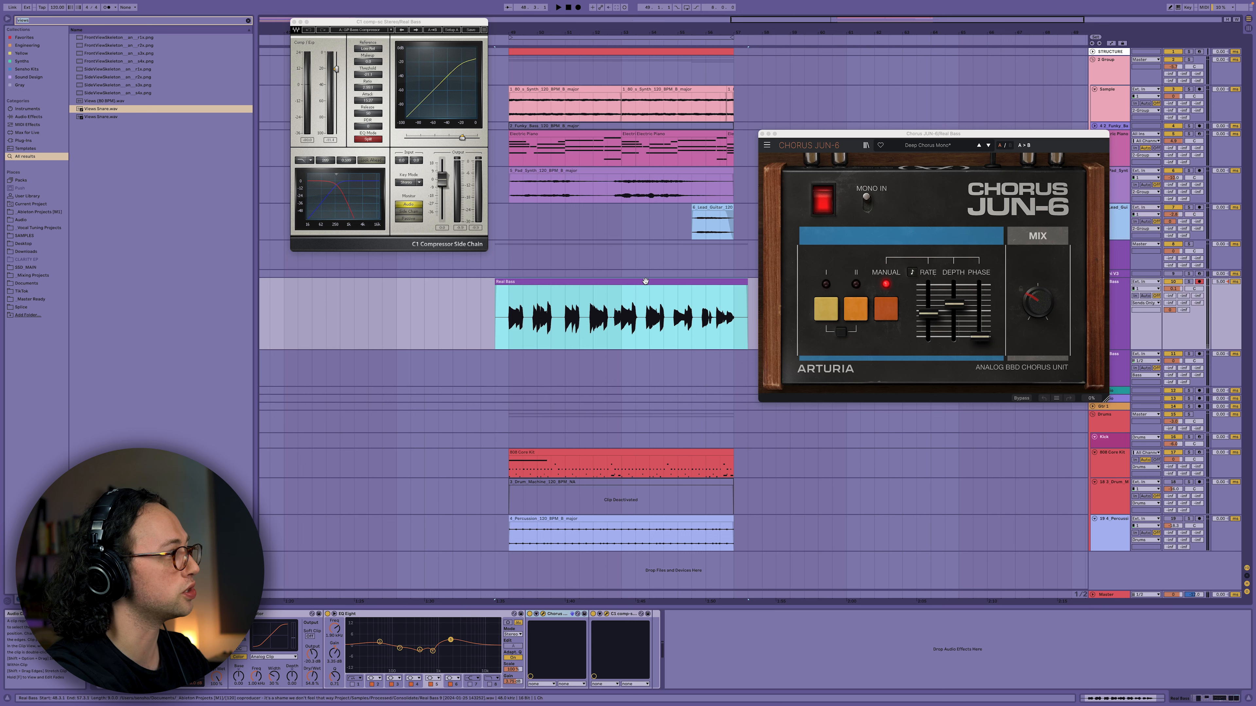
pyautogui.click(763, 133)
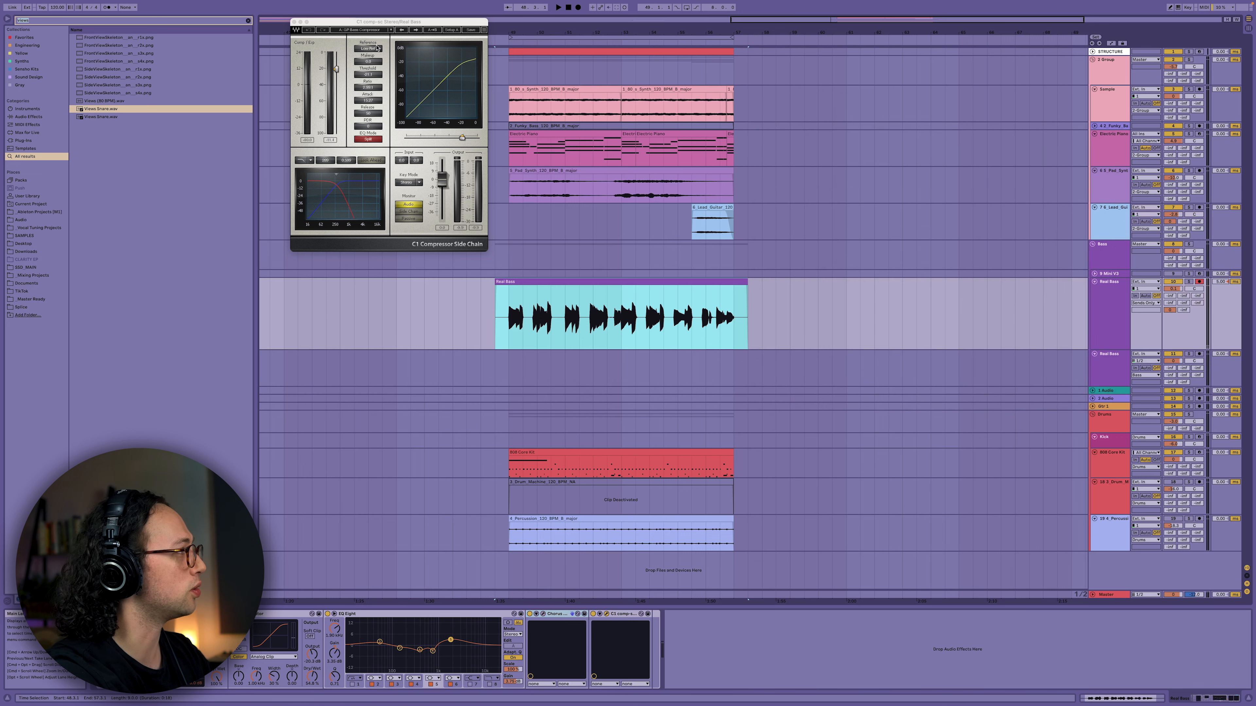
pyautogui.click(296, 21)
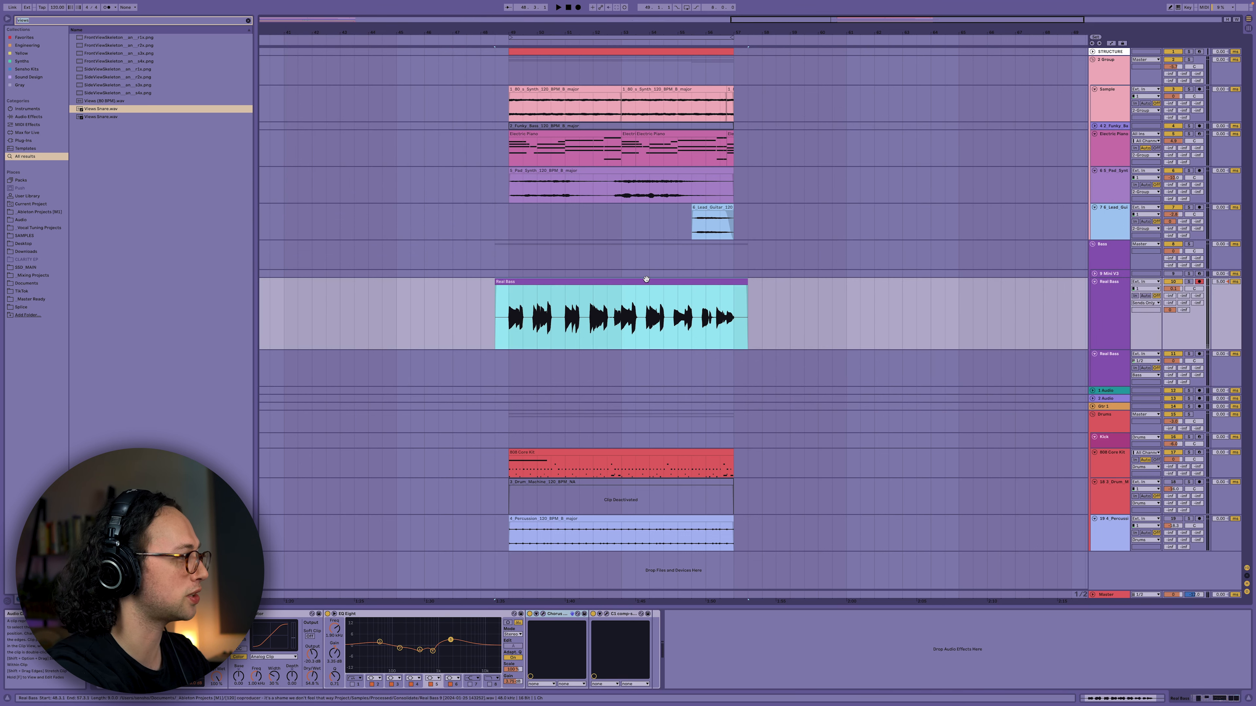
# - Loop the selected Real Bass clip's range and play the bass line with the other parts
pyautogui.press('super+l')
pyautogui.press('space')
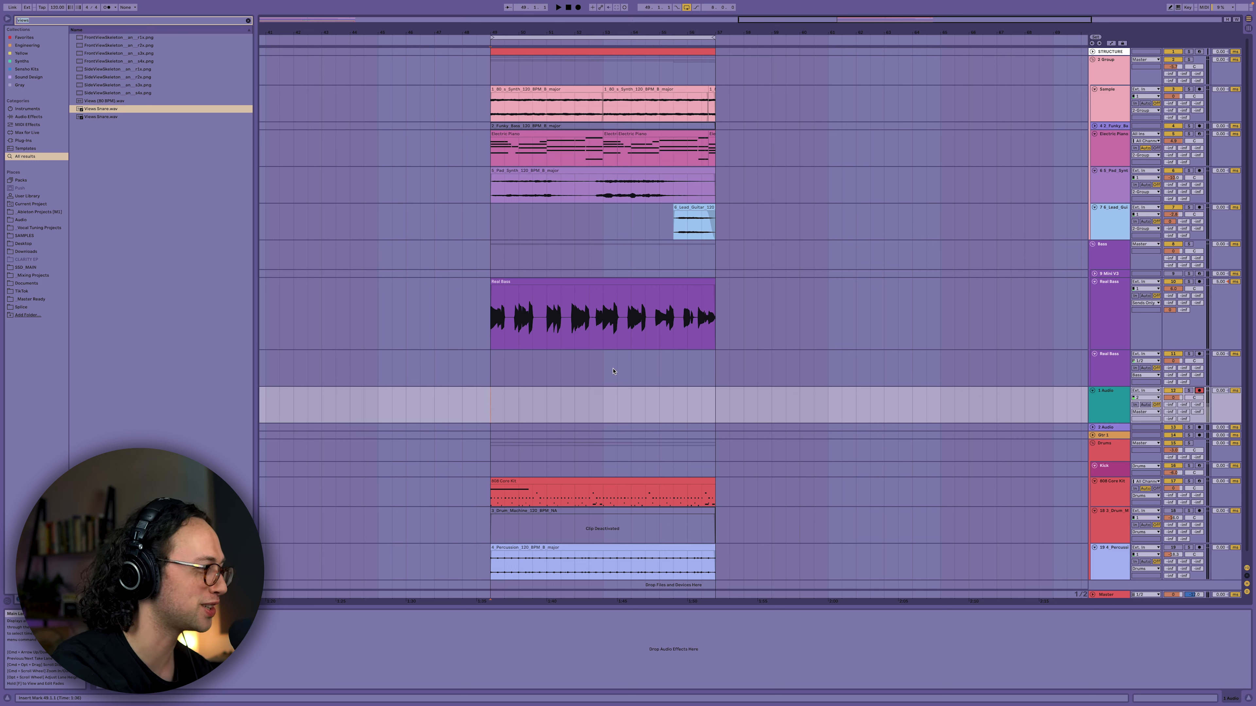
# - Record a live audio take on the 1 Audio track over the eight-bar loop starting at bar 49
pyautogui.press('F9')
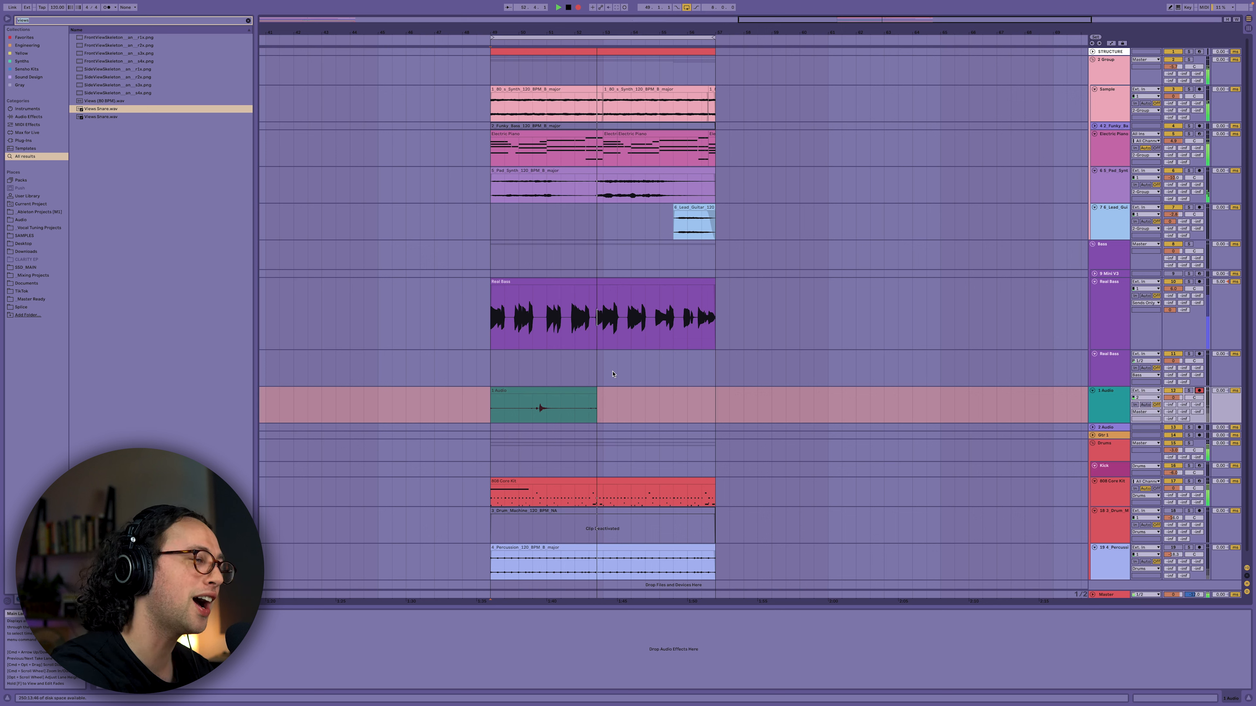
pyautogui.press('space')
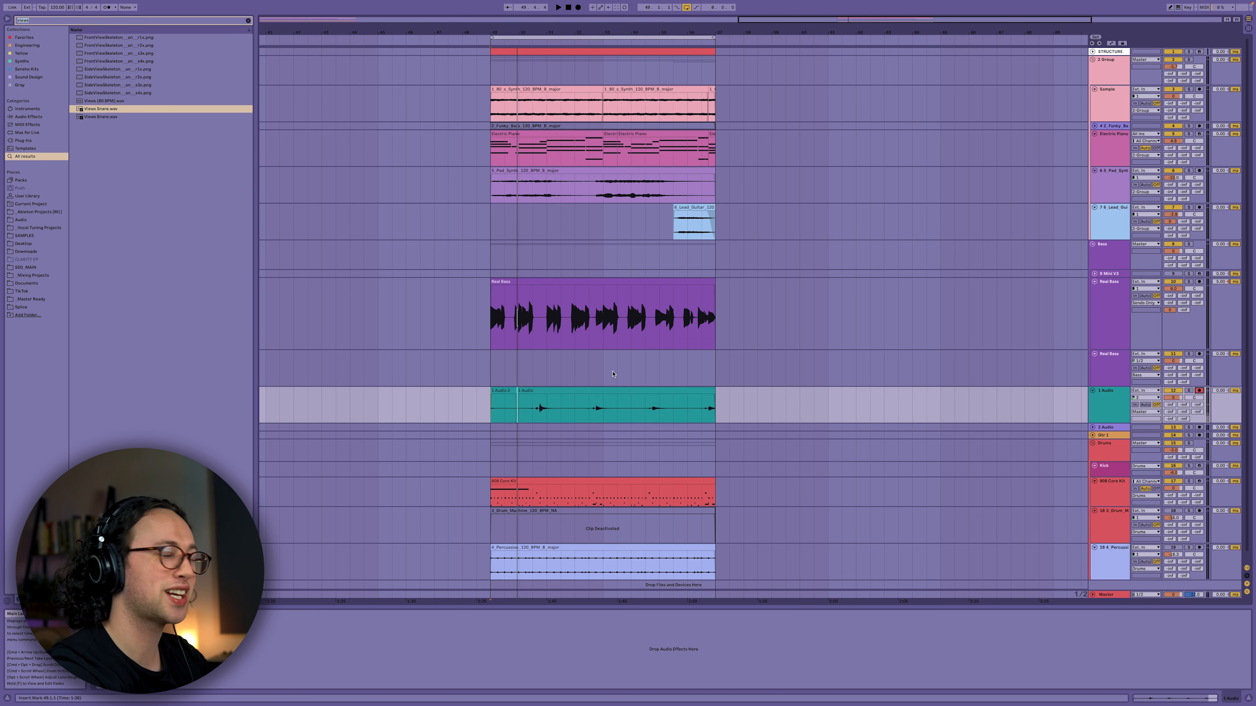